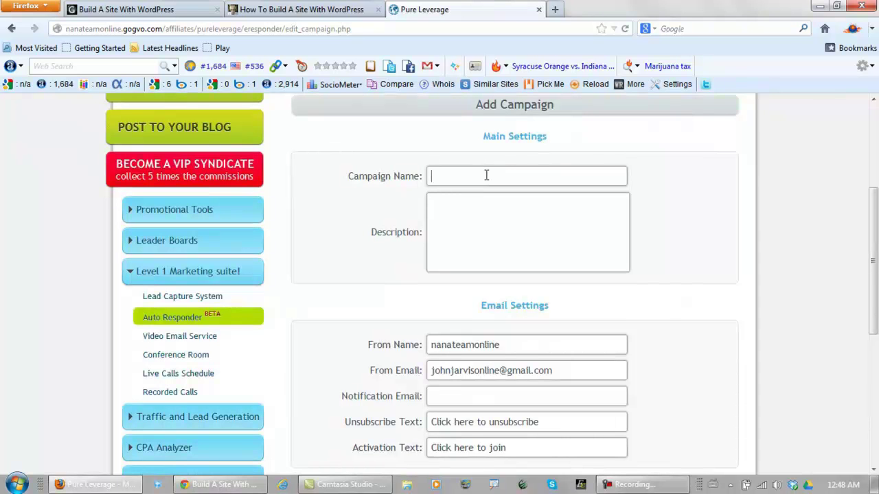
Name the campaign "The Build A Site With WordPress Course" and describe it as "This is the newsletter for the build a site with WordPress course."
{"action": "left_click", "coordinate": [486, 176]}
{"action": "type", "text": "The Build A Site With WordPress Course"}
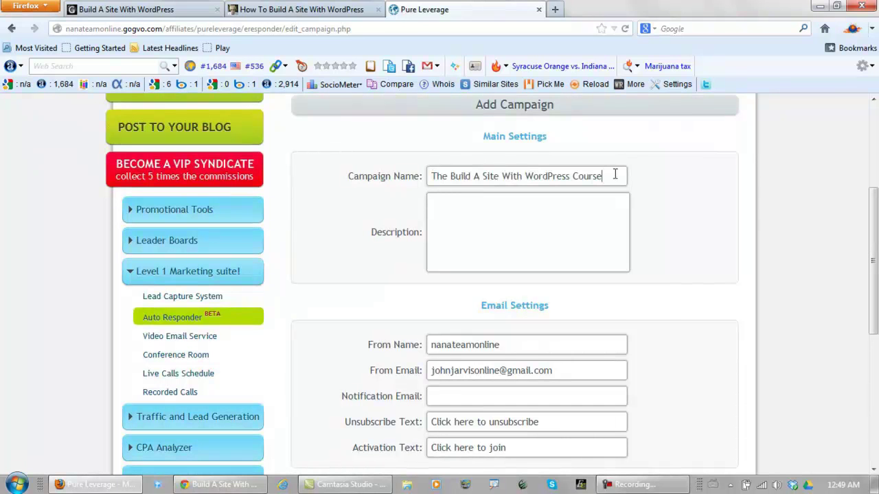
{"action": "left_click", "coordinate": [562, 218]}
{"action": "type", "text": "This is the newsletter for the build a site with WordPress course."}
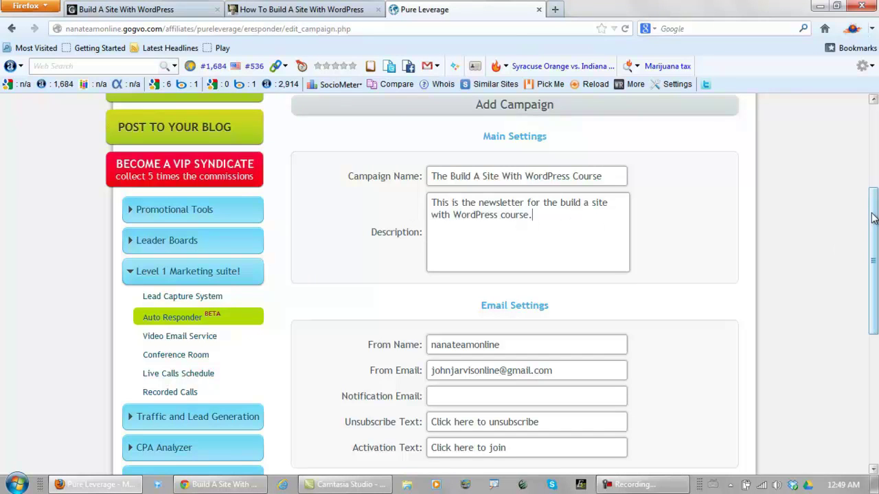
Replace the From Name with the sender's full name and the From Email with the sender's own-domain email address
{"action": "left_click_drag", "start_coordinate": [874, 213], "coordinate": [876, 264]}
{"action": "scroll", "coordinate": [729, 261], "scroll_direction": "down", "scroll_amount": 1}
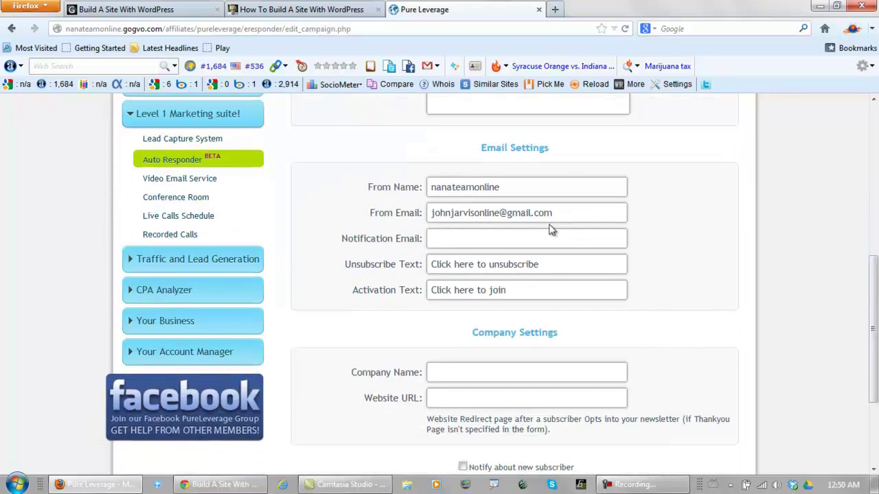
{"action": "left_click_drag", "start_coordinate": [506, 187], "coordinate": [377, 184]}
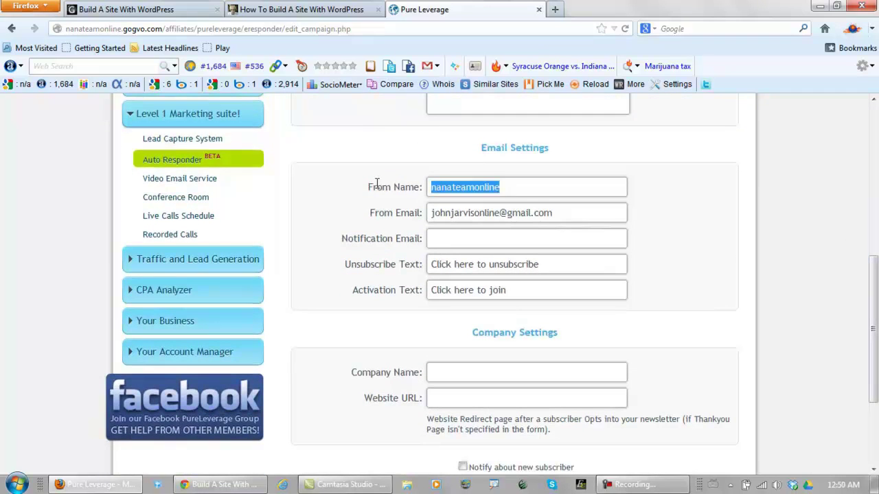
{"action": "type", "text": "John Jarvis"}
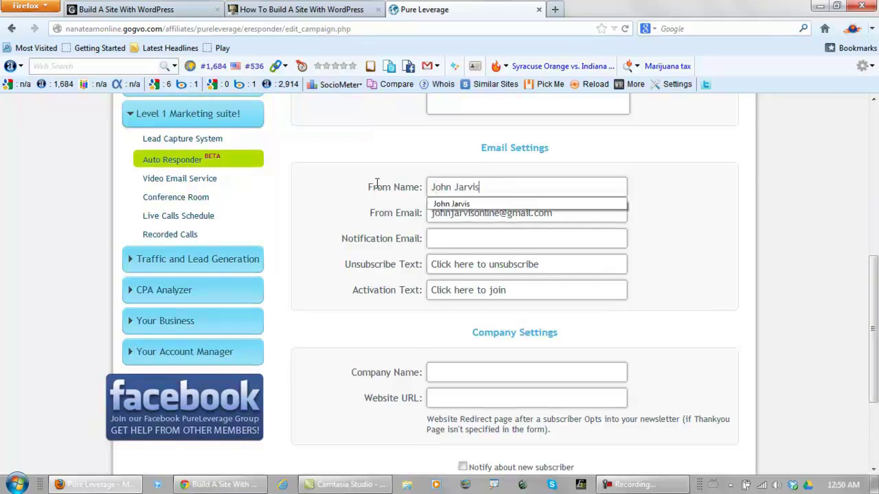
{"action": "left_click", "coordinate": [339, 201]}
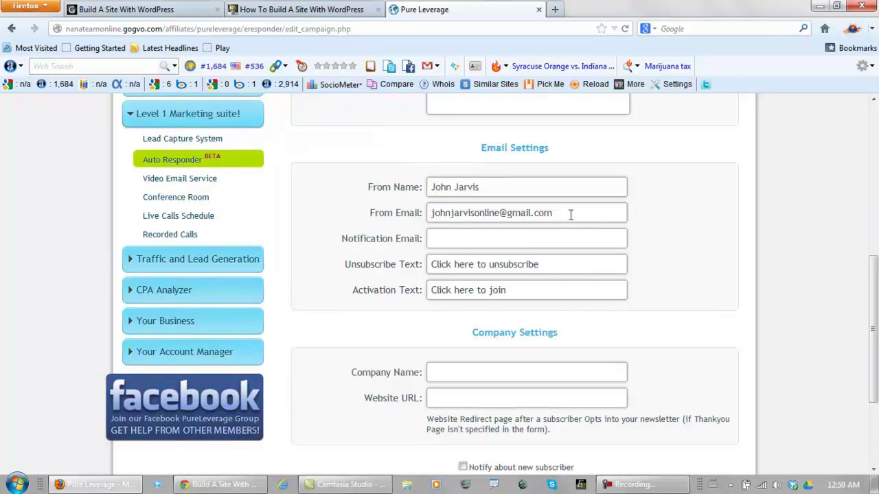
{"action": "left_click_drag", "start_coordinate": [571, 215], "coordinate": [279, 210]}
{"action": "type", "text": "jo"}
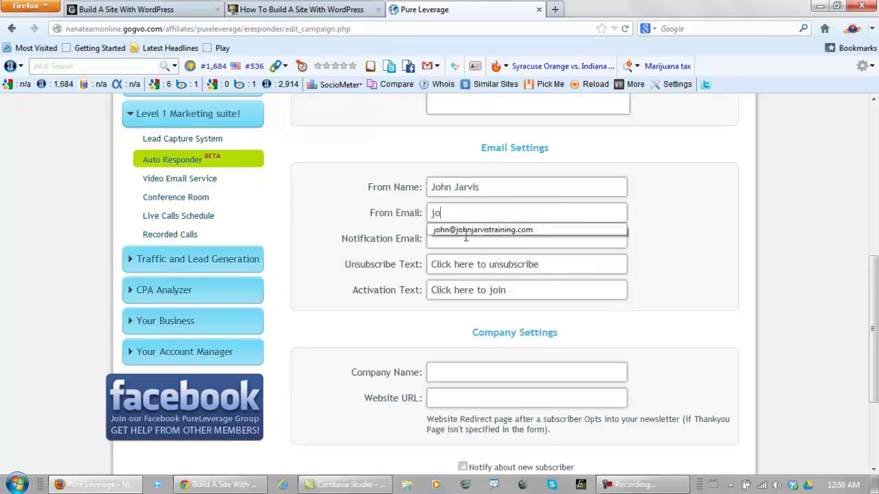
{"action": "left_click", "coordinate": [478, 231]}
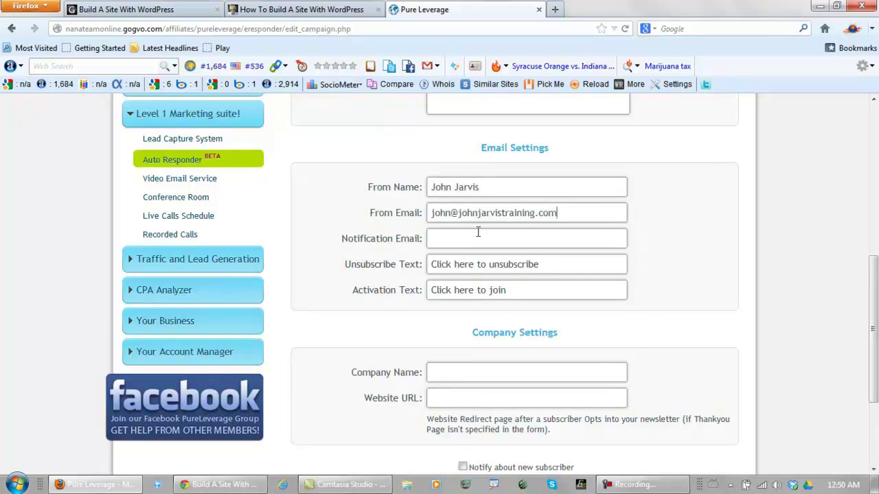
Enter the sender's email address as the notification email and set the unsubscribe text to "Click Here To Stop Receiving This Newsletter"
{"action": "left_click_drag", "start_coordinate": [565, 216], "coordinate": [362, 206]}
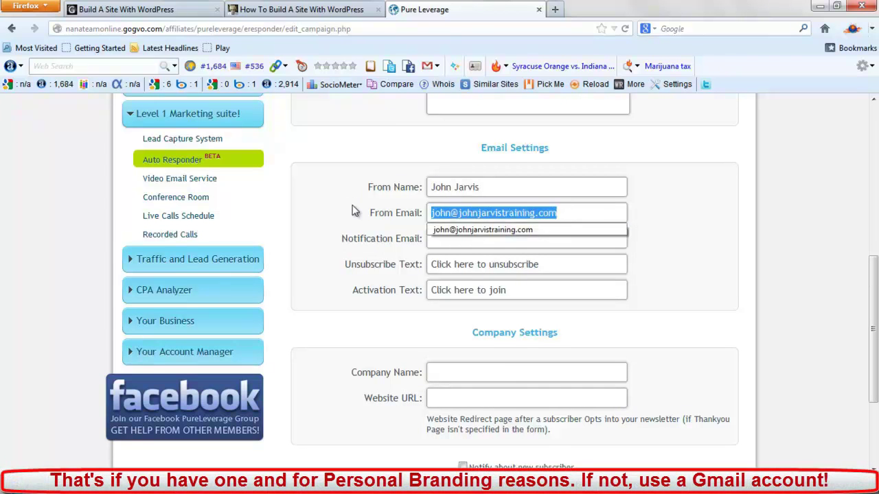
{"action": "left_click", "coordinate": [442, 233]}
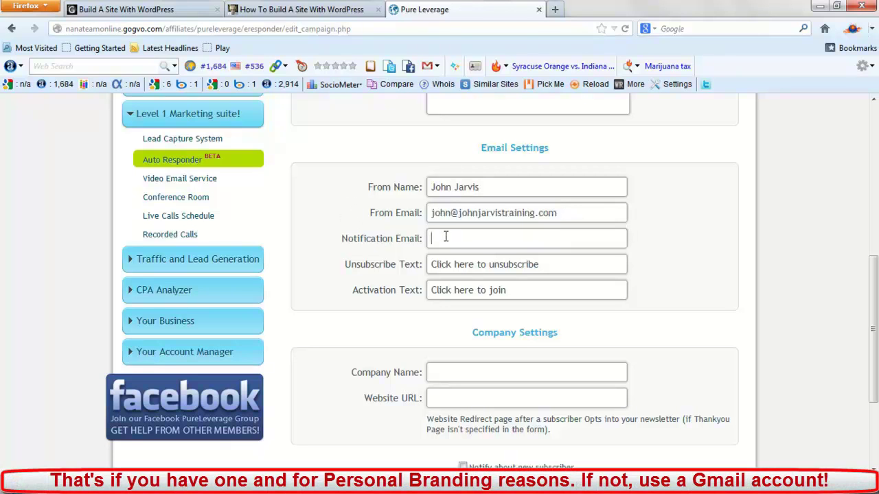
{"action": "left_click", "coordinate": [446, 237]}
{"action": "left_click", "coordinate": [481, 255]}
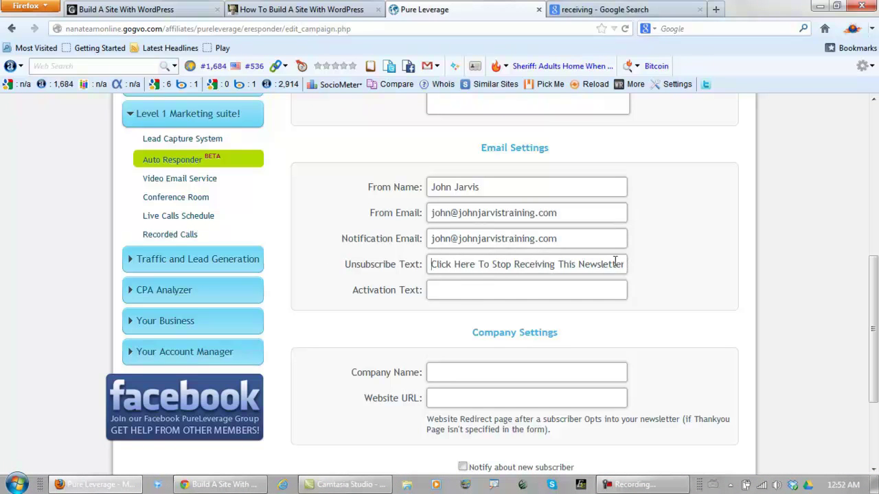
Set the activation text to the wording that ends in "Confirm Your Interest In Making Money Online"
{"action": "left_click", "coordinate": [464, 291]}
{"action": "left_click", "coordinate": [477, 311]}
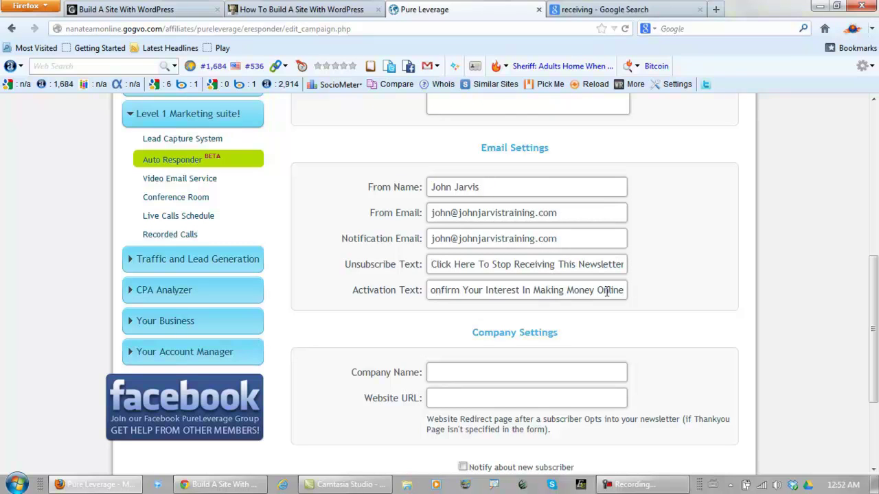
Fill in the training company's name and its website URL in the company settings
{"action": "left_click_drag", "start_coordinate": [876, 277], "coordinate": [876, 325]}
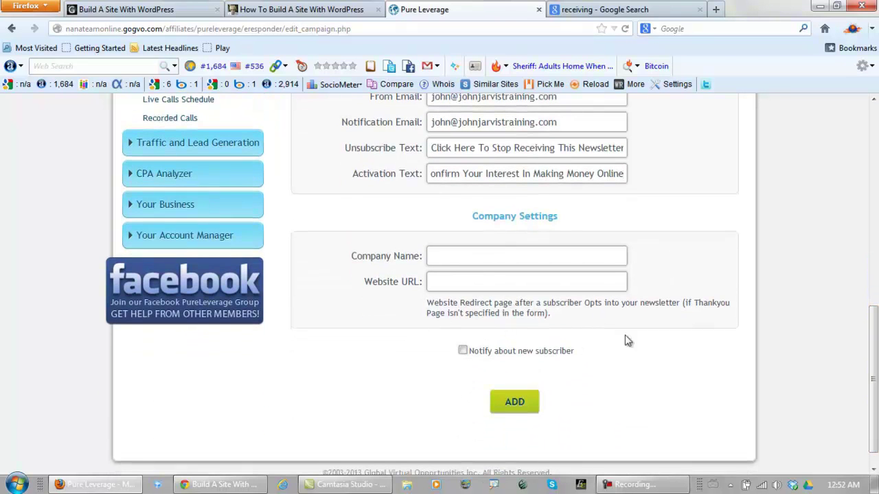
{"action": "left_click", "coordinate": [470, 255]}
{"action": "type", "text": "John Jarvis Training"}
{"action": "left_click", "coordinate": [505, 284]}
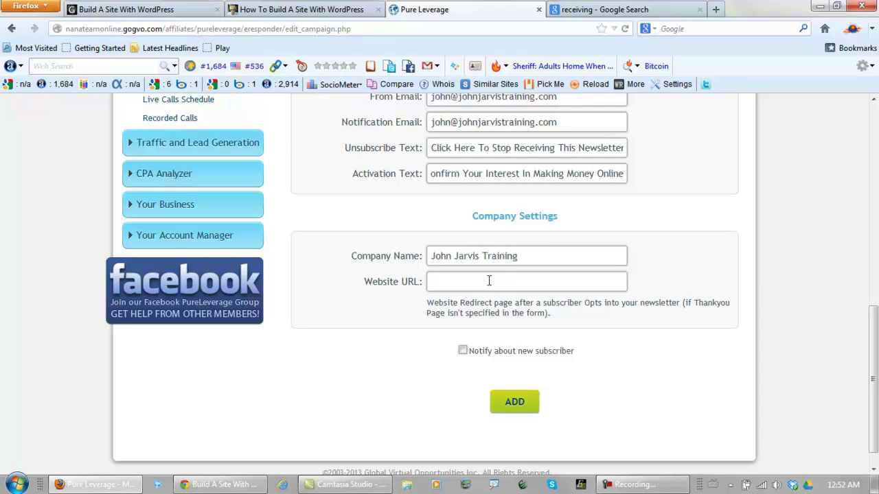
{"action": "left_click", "coordinate": [489, 281]}
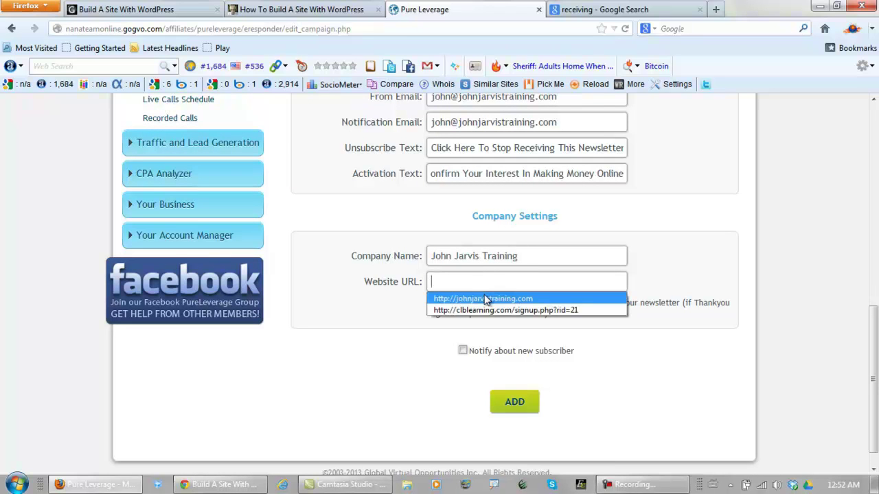
{"action": "left_click", "coordinate": [483, 297]}
Enable "Notify about new subscriber" and add the campaign to the campaign list
{"action": "left_click", "coordinate": [463, 351]}
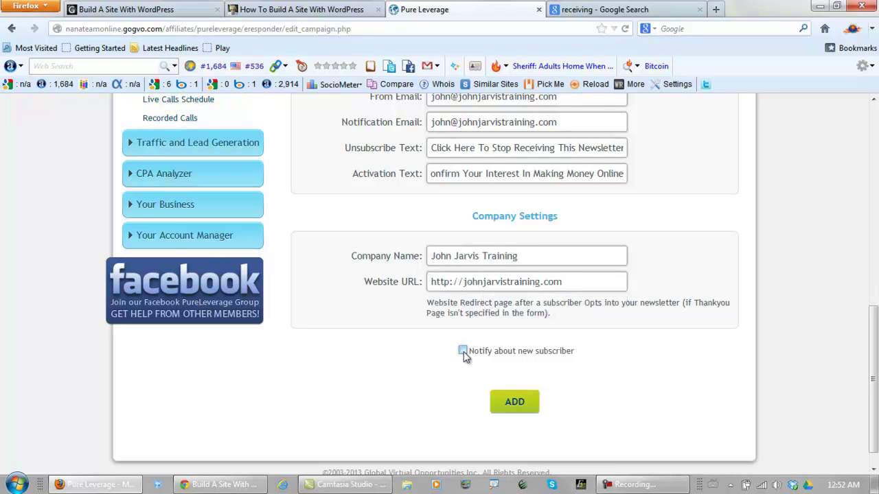
{"action": "left_click", "coordinate": [520, 403]}
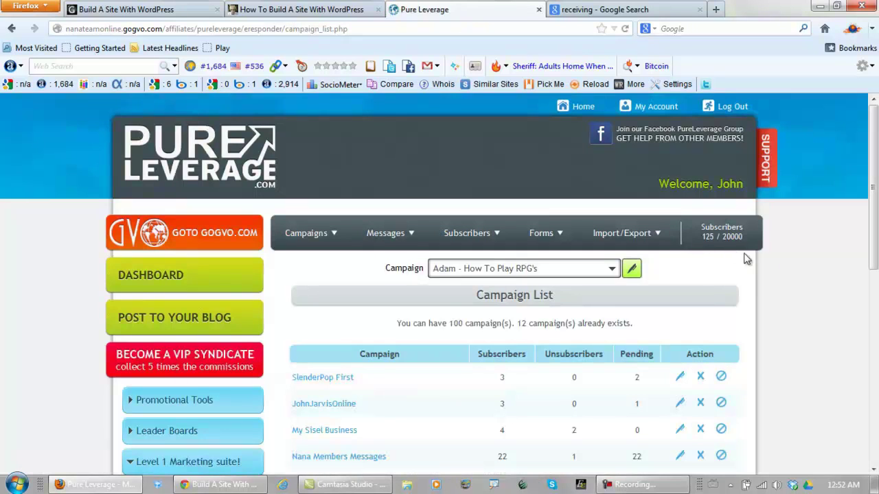
{"action": "scroll", "coordinate": [800, 246], "scroll_direction": "down", "scroll_amount": 1}
{"action": "scroll", "coordinate": [804, 250], "scroll_direction": "down", "scroll_amount": 2}
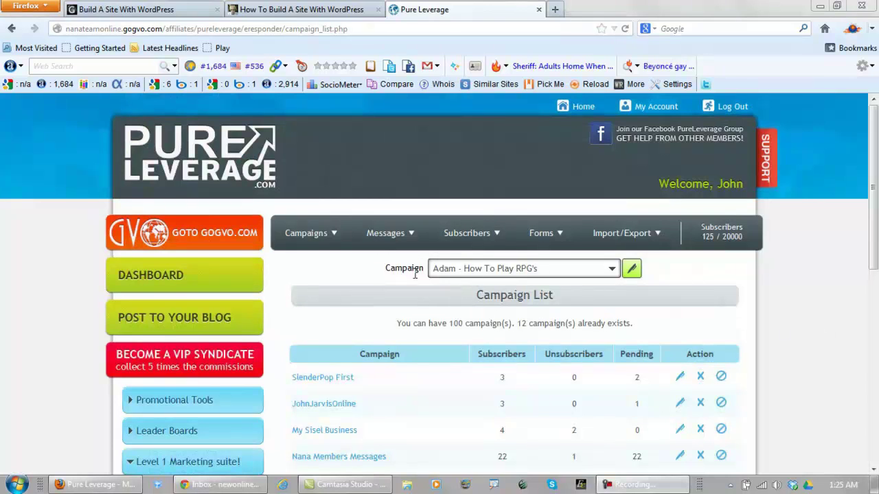
Select "The Build A Site With WordPress Course" as the active campaign and open it for editing
{"action": "left_click_drag", "start_coordinate": [385, 269], "coordinate": [459, 269]}
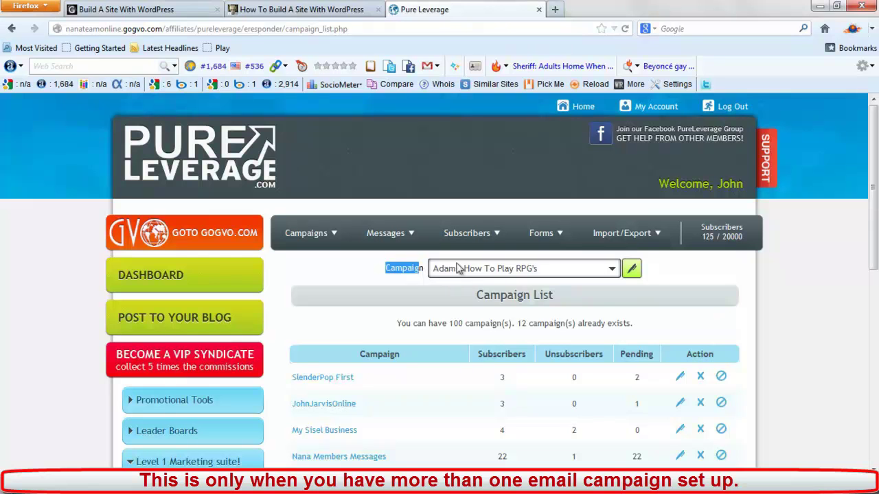
{"action": "left_click", "coordinate": [614, 270]}
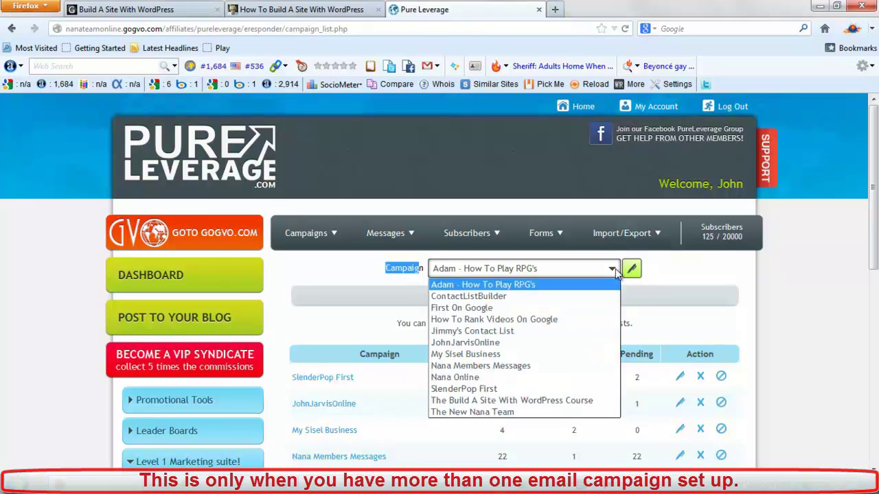
{"action": "left_click", "coordinate": [513, 401]}
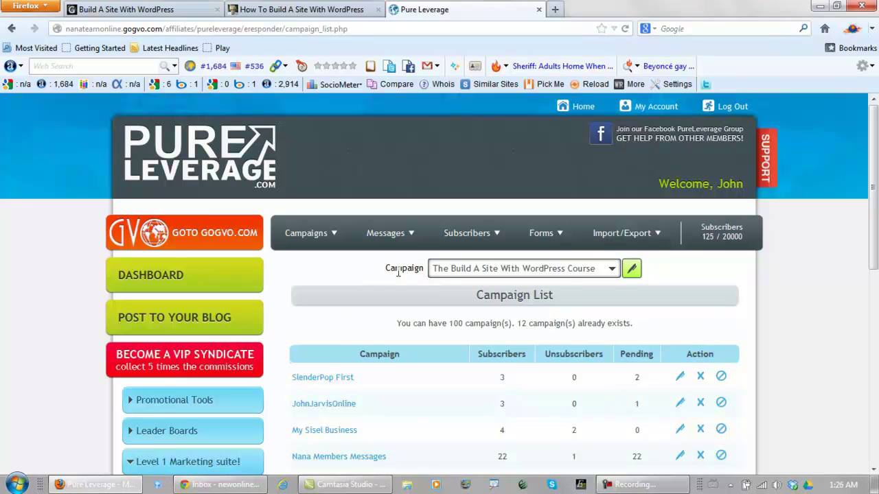
{"action": "left_click", "coordinate": [632, 270]}
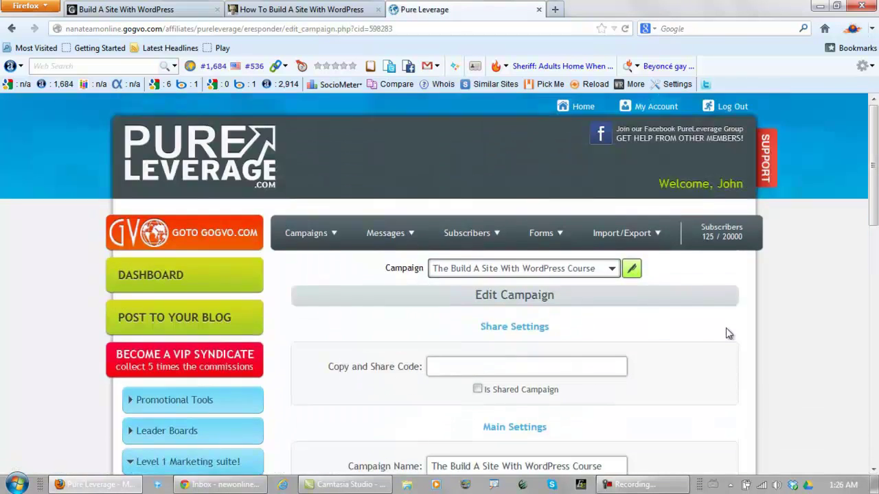
Open the campaign's opt-in message and set its subject to "Welcome To Your WordPress Website Course %%SubscriberFullName%%"
{"action": "mouse_move", "coordinate": [374, 240]}
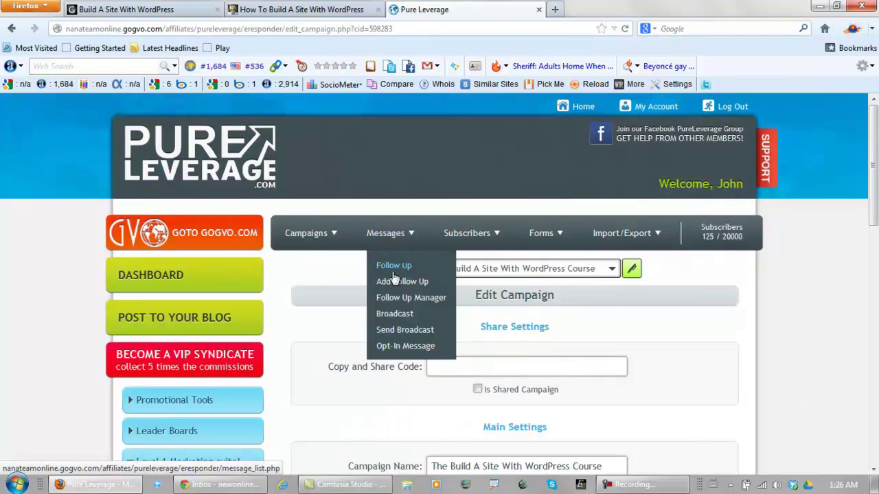
{"action": "left_click", "coordinate": [397, 347]}
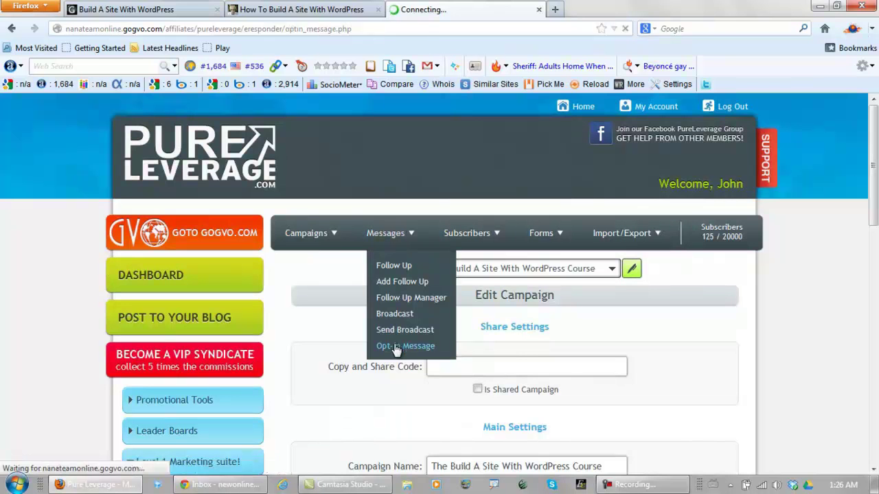
{"action": "left_click_drag", "start_coordinate": [876, 152], "coordinate": [876, 239]}
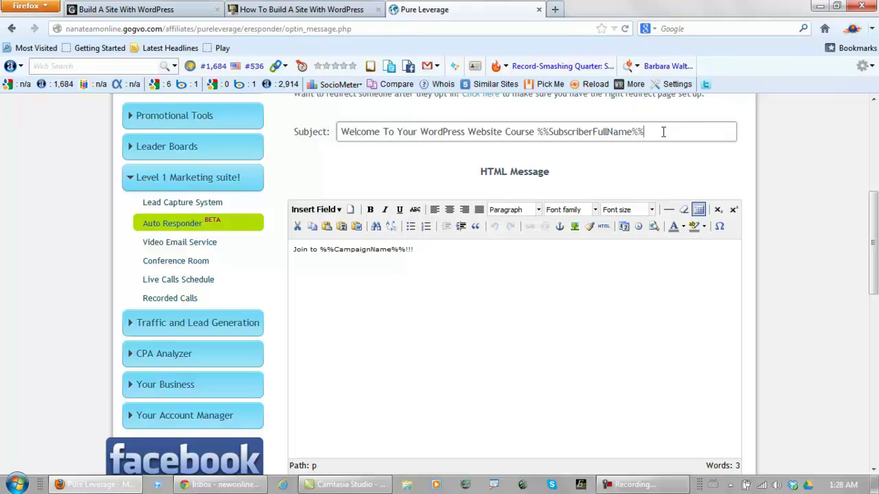
{"action": "type", "text": "!"}
Replace "Join to" in the plain text message with "Click Here To Confirm Your Interest In", keeping the %%CampaignName%% field
{"action": "left_click_drag", "start_coordinate": [875, 211], "coordinate": [874, 351]}
{"action": "left_click_drag", "start_coordinate": [322, 146], "coordinate": [293, 147]}
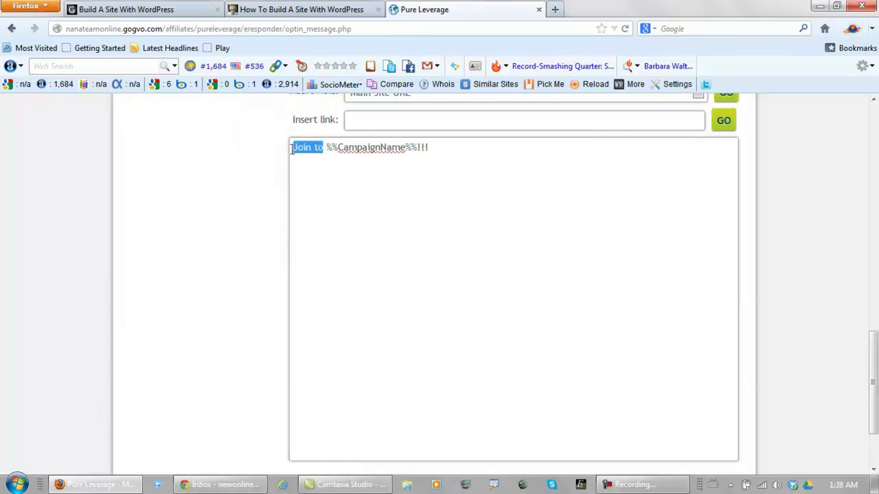
{"action": "type", "text": "Click "}
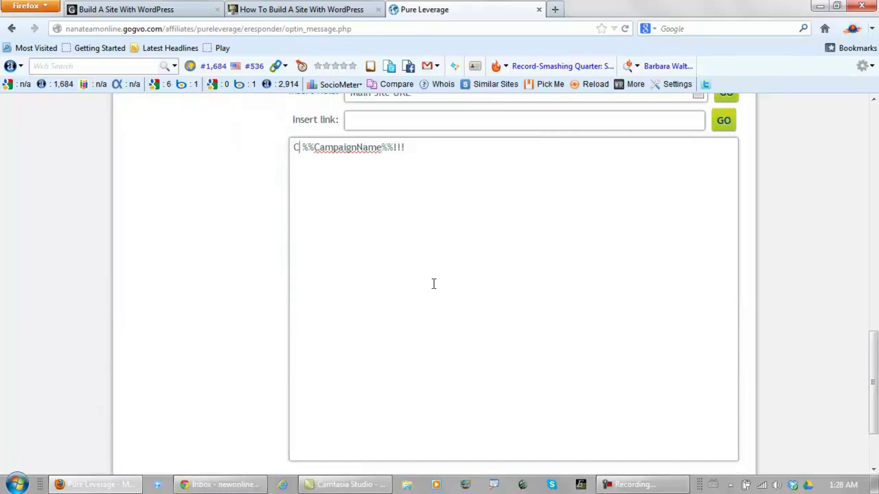
{"action": "type", "text": "Here To"}
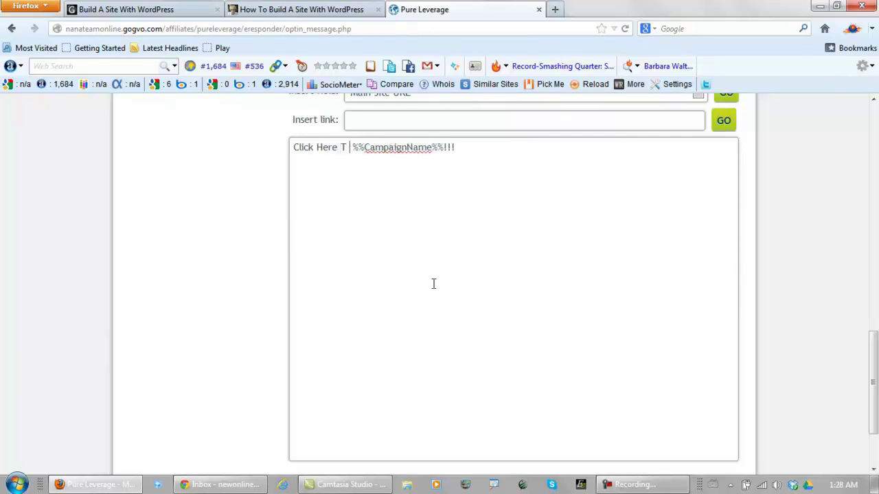
{"action": "type", "text": " Con"}
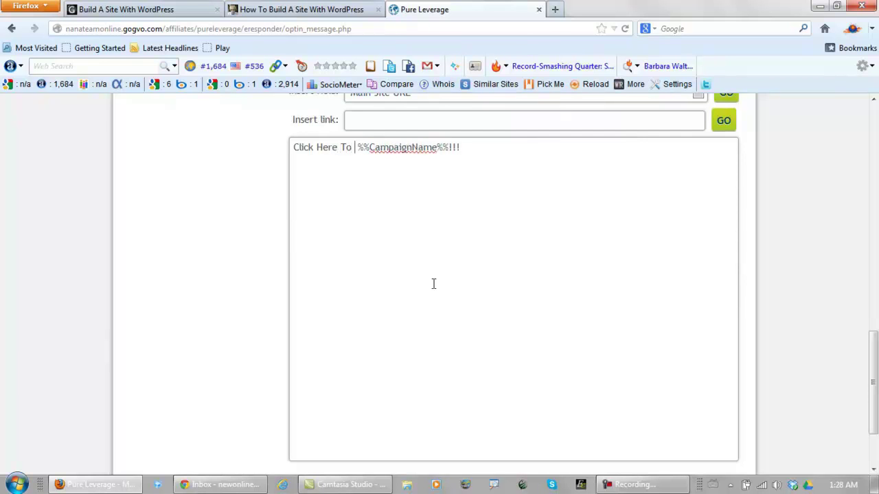
{"action": "type", "text": "firm Your Interest In"}
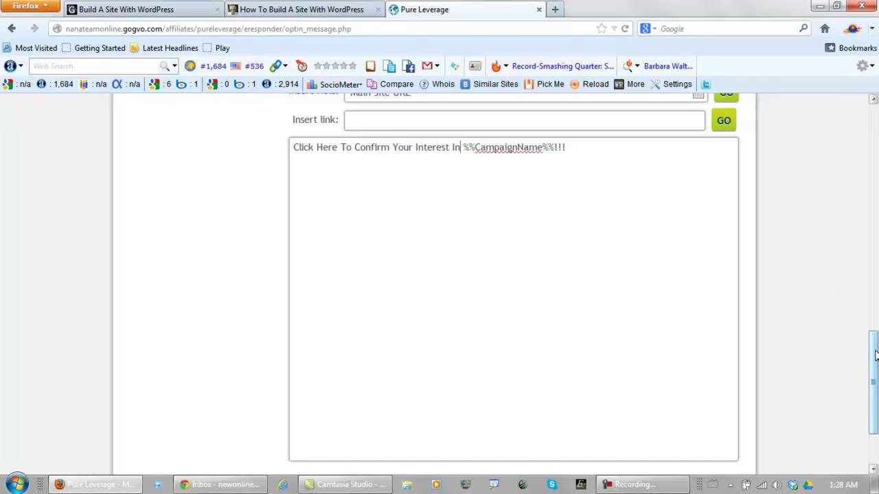
Replace the HTML message text with the plain text message "Click Here To Confirm Your Interest In %%CampaignName%%!!!"
{"action": "scroll", "coordinate": [845, 316], "scroll_direction": "up", "scroll_amount": 3}
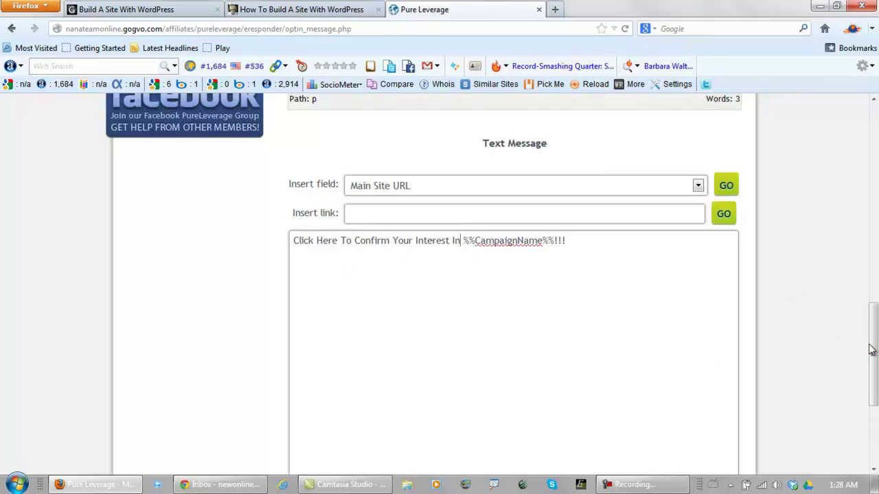
{"action": "scroll", "coordinate": [865, 350], "scroll_direction": "up", "scroll_amount": 10}
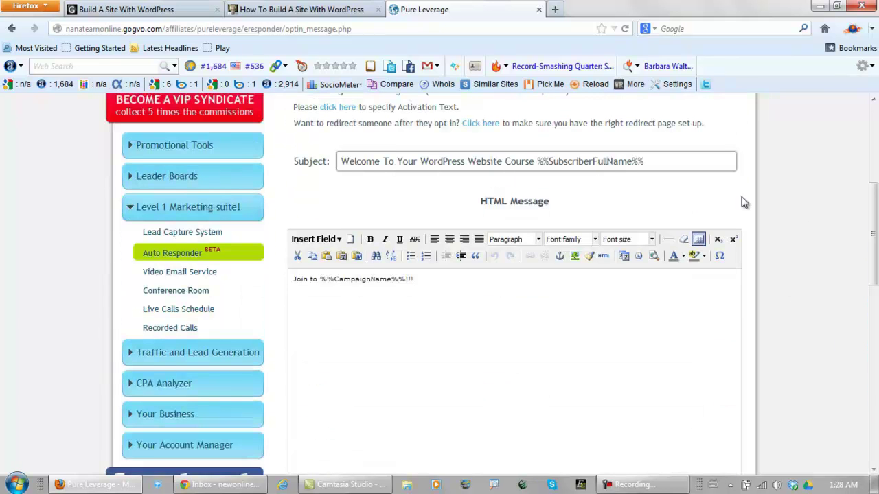
{"action": "left_click_drag", "start_coordinate": [874, 217], "coordinate": [874, 316]}
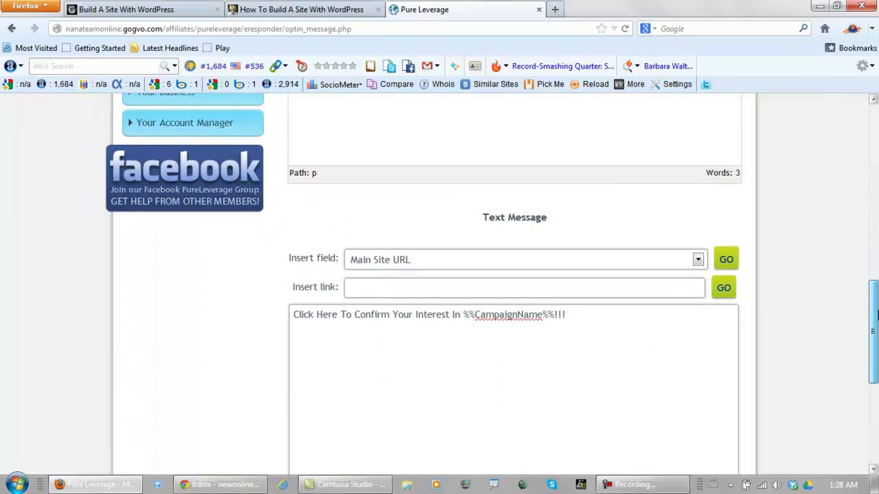
{"action": "left_click_drag", "start_coordinate": [578, 314], "coordinate": [252, 313]}
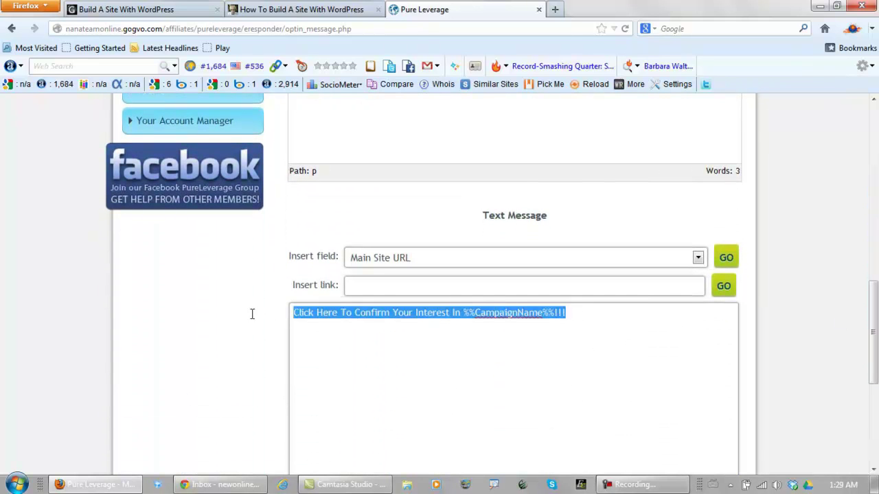
{"action": "right_click", "coordinate": [356, 315]}
{"action": "left_click", "coordinate": [396, 164]}
{"action": "left_click_drag", "start_coordinate": [874, 311], "coordinate": [874, 220]}
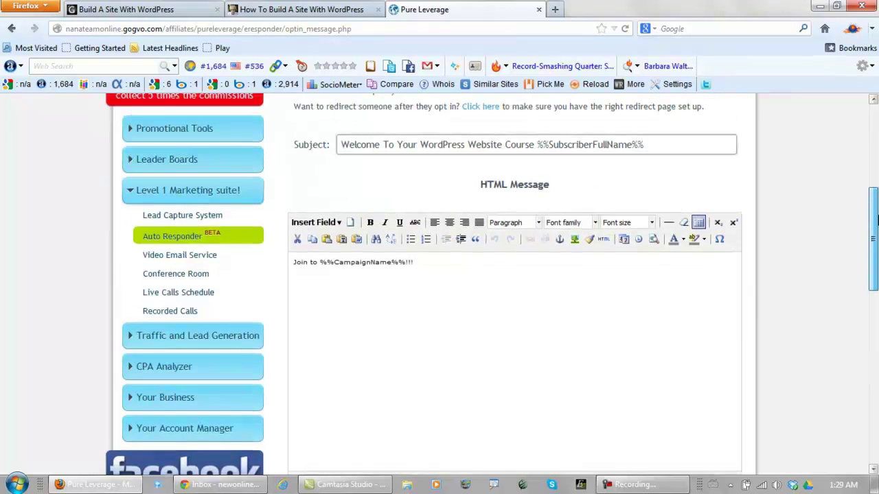
{"action": "left_click", "coordinate": [438, 297]}
{"action": "key", "text": "ctrl+a"}
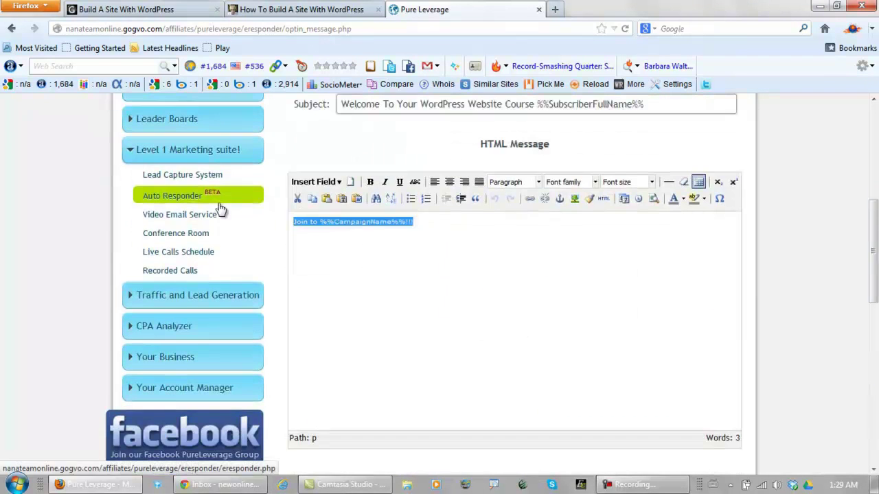
{"action": "key", "text": "ctrl+v"}
{"action": "scroll", "coordinate": [603, 331], "scroll_direction": "up", "scroll_amount": 1}
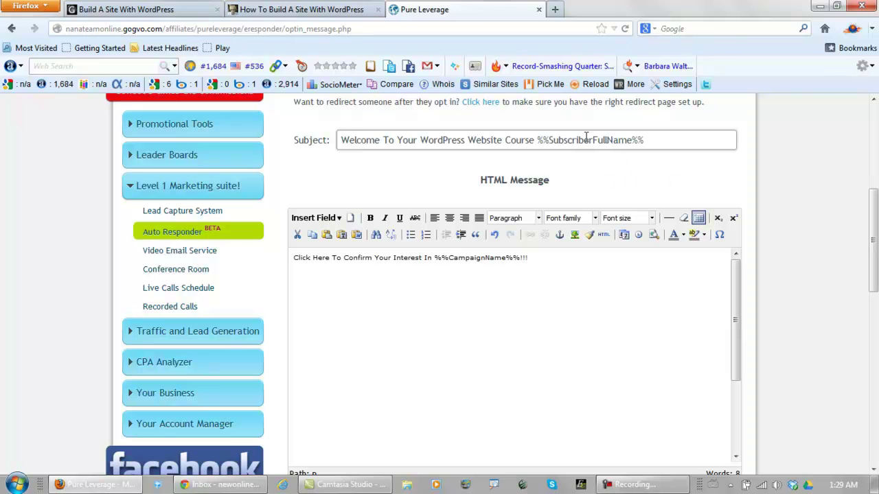
Insert the subscriber First Name field into the plain text message
{"action": "left_click_drag", "start_coordinate": [876, 203], "coordinate": [875, 318]}
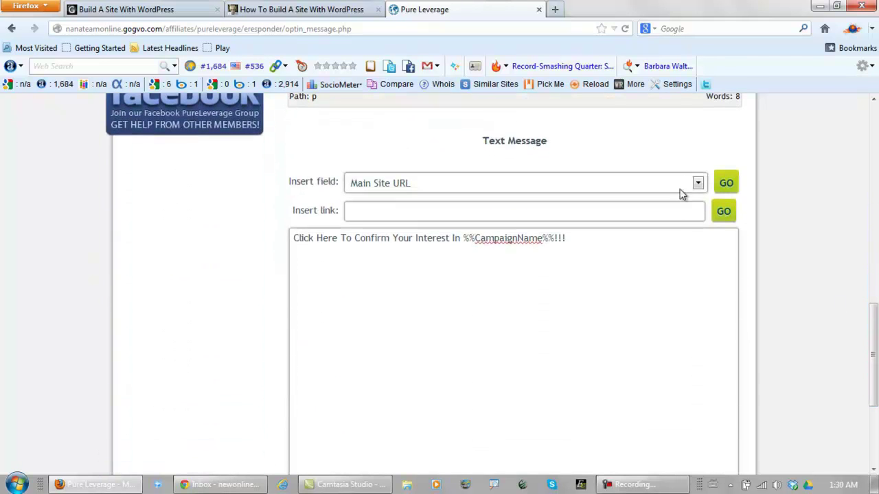
{"action": "left_click", "coordinate": [698, 184]}
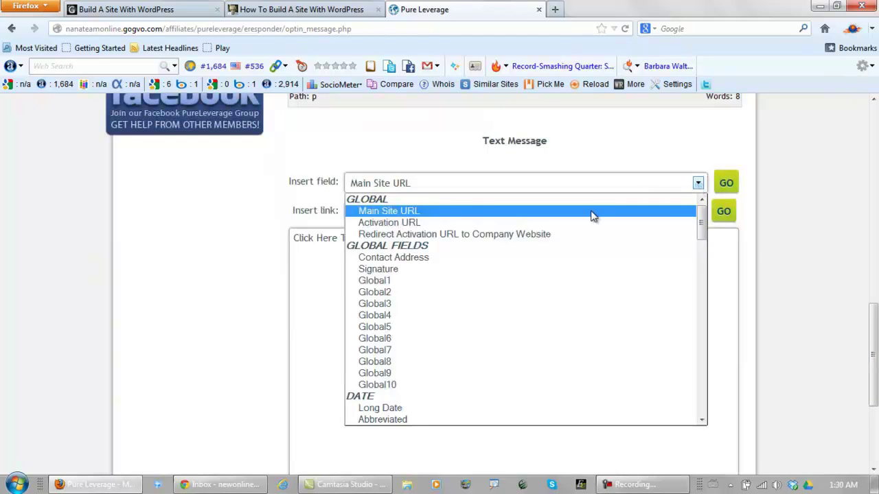
{"action": "scroll", "coordinate": [542, 268], "scroll_direction": "down", "scroll_amount": 4}
{"action": "scroll", "coordinate": [542, 273], "scroll_direction": "down", "scroll_amount": 5}
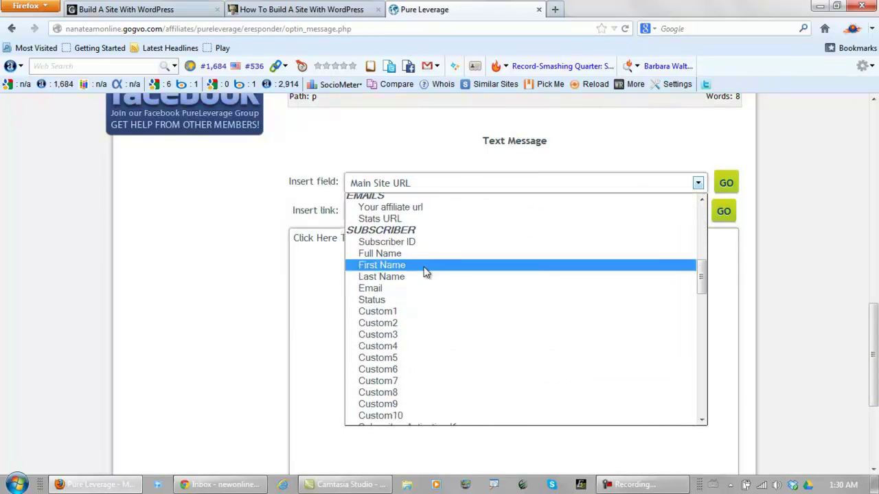
{"action": "left_click", "coordinate": [386, 272]}
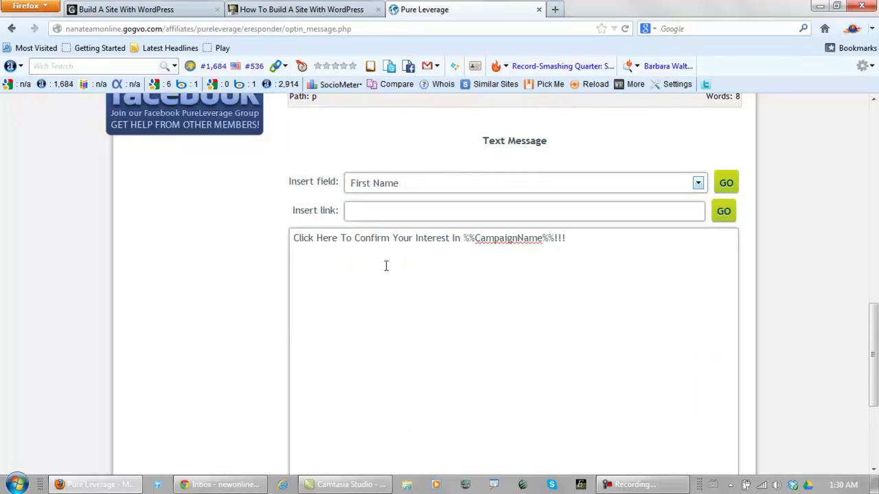
{"action": "left_click", "coordinate": [727, 184]}
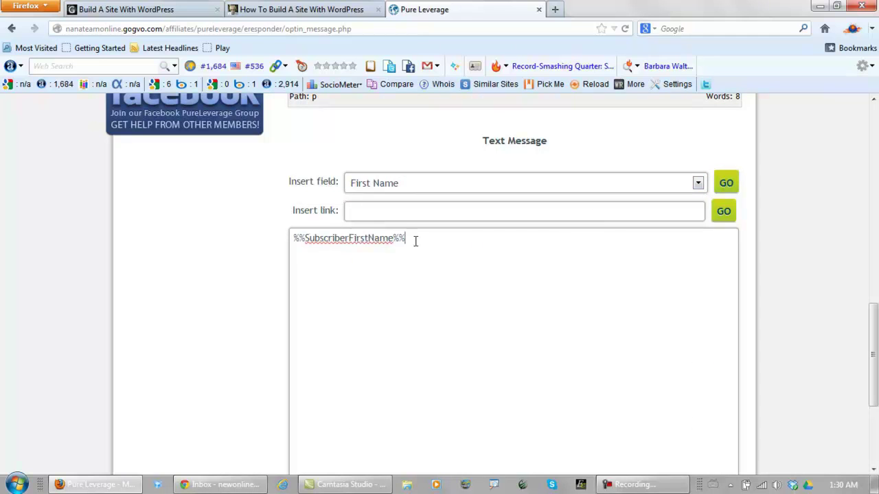
Copy the %%SubscriberFirstName%% field from the plain text message and use it to replace %%SubscriberFullName%% in the subject
{"action": "left_click_drag", "start_coordinate": [416, 240], "coordinate": [227, 237]}
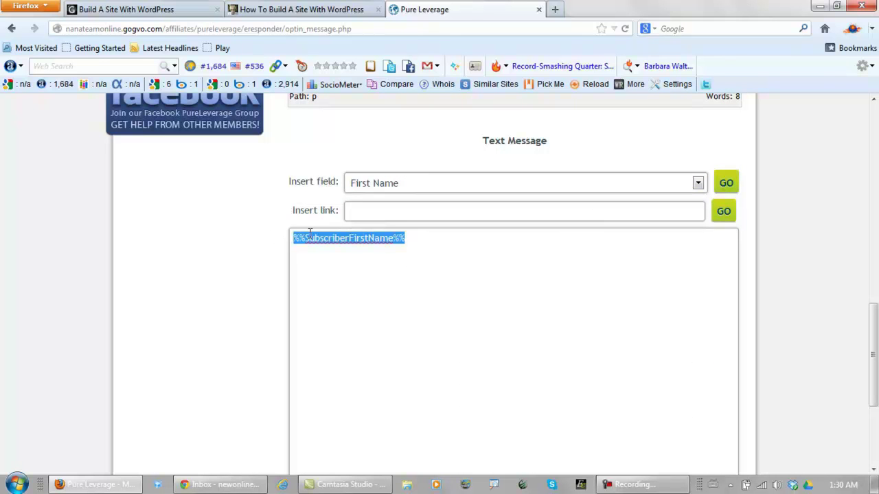
{"action": "right_click", "coordinate": [337, 238]}
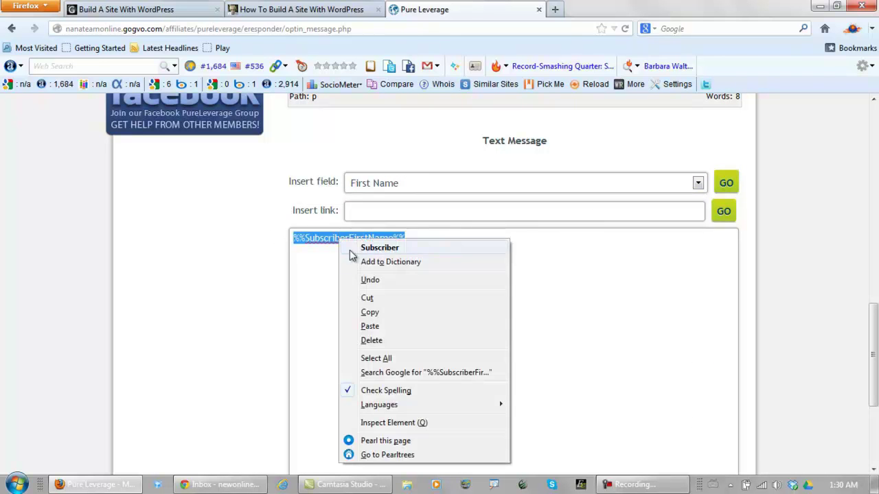
{"action": "left_click", "coordinate": [368, 311]}
{"action": "left_click_drag", "start_coordinate": [873, 337], "coordinate": [874, 173]}
{"action": "left_click_drag", "start_coordinate": [694, 313], "coordinate": [537, 314]}
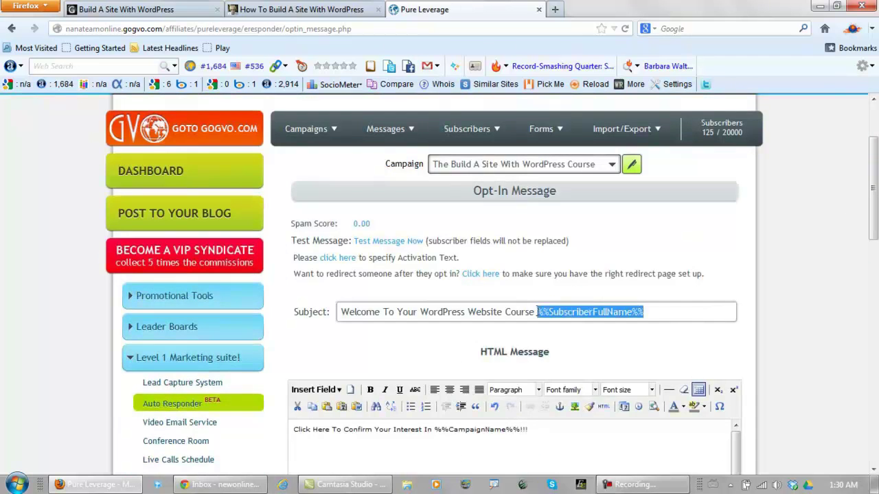
{"action": "key", "text": "ctrl+v"}
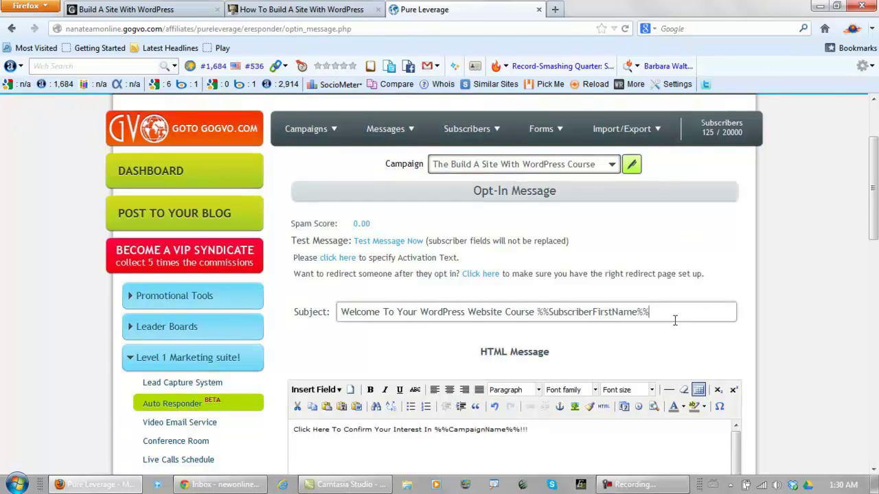
Replace the plain text message with the HTML message's "Click Here To Confirm Your Interest In %%CampaignName%%!!!" and save the opt-in message
{"action": "scroll", "coordinate": [874, 229], "scroll_direction": "down", "scroll_amount": 3}
{"action": "left_click_drag", "start_coordinate": [530, 313], "coordinate": [286, 320]}
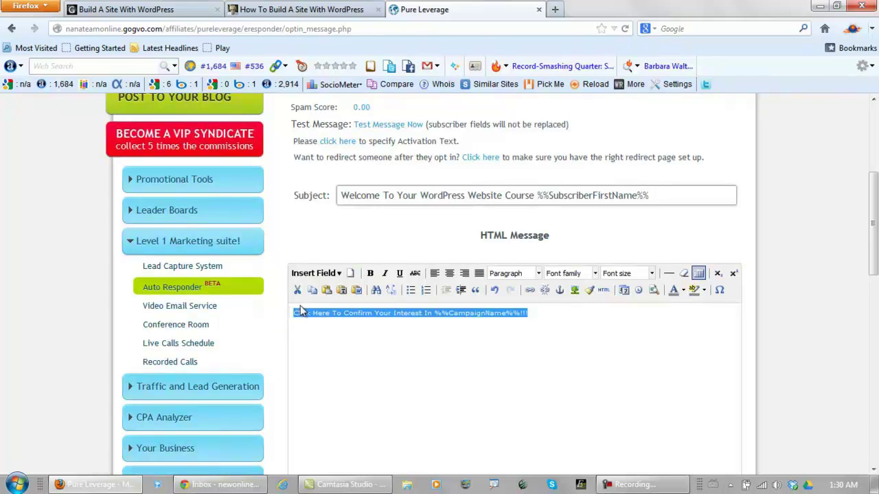
{"action": "left_click_drag", "start_coordinate": [871, 223], "coordinate": [871, 333]}
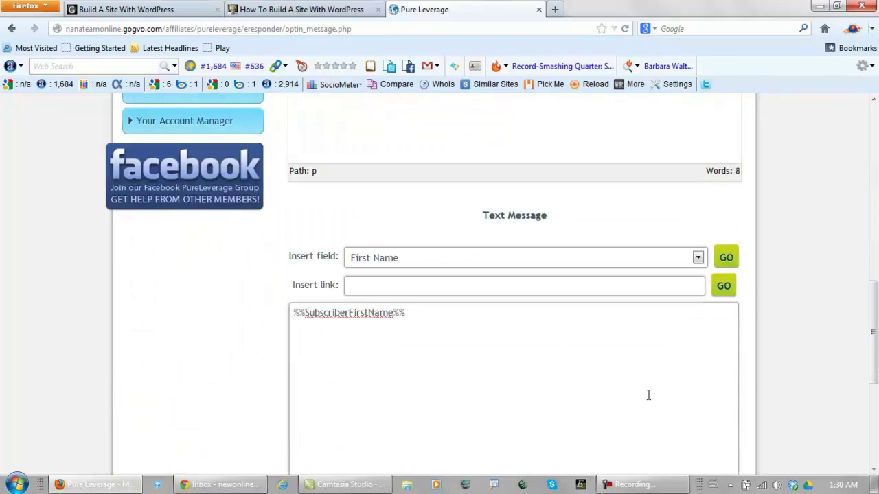
{"action": "triple_click", "coordinate": [432, 316]}
{"action": "left_click", "coordinate": [181, 327]}
{"action": "left_click", "coordinate": [421, 315]}
{"action": "left_click_drag", "start_coordinate": [421, 315], "coordinate": [224, 306]}
{"action": "key", "text": "ctrl+v"}
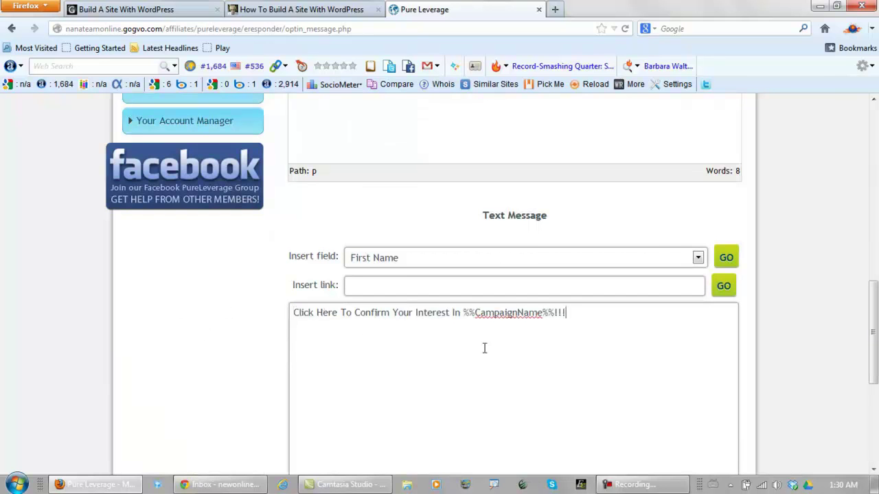
{"action": "left_click_drag", "start_coordinate": [876, 347], "coordinate": [874, 432]}
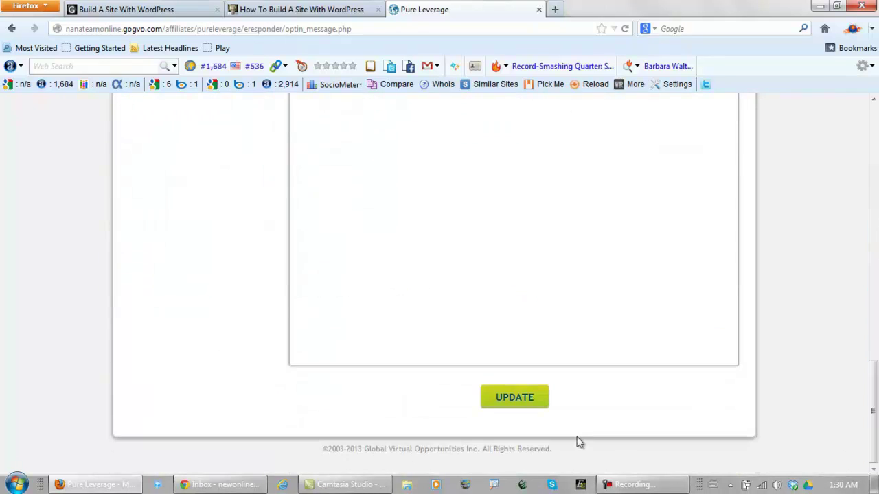
{"action": "left_click", "coordinate": [517, 404]}
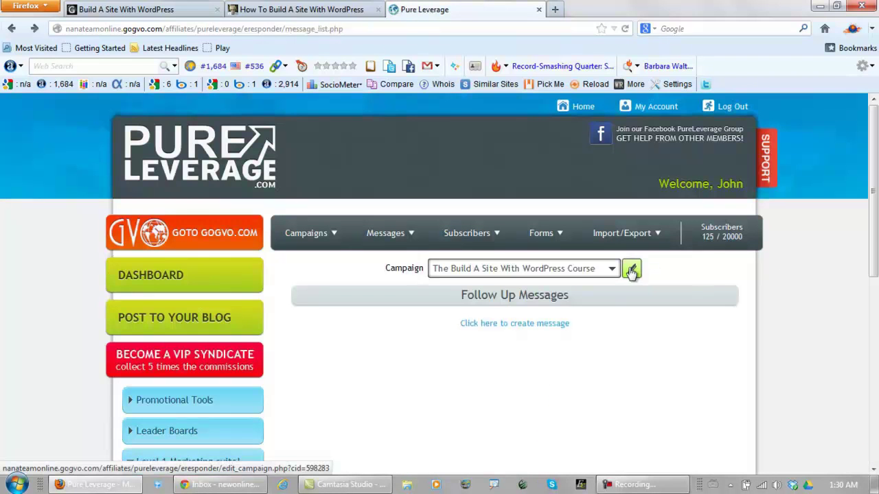
Open the WordPress course campaign for editing and send a test message to its notification email address
{"action": "left_click", "coordinate": [632, 270]}
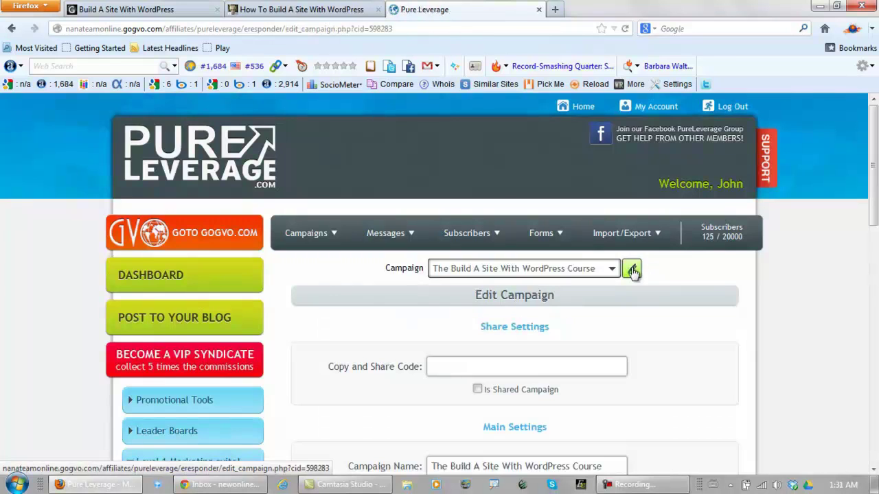
{"action": "scroll", "coordinate": [776, 302], "scroll_direction": "down", "scroll_amount": 1}
{"action": "scroll", "coordinate": [778, 302], "scroll_direction": "down", "scroll_amount": 10}
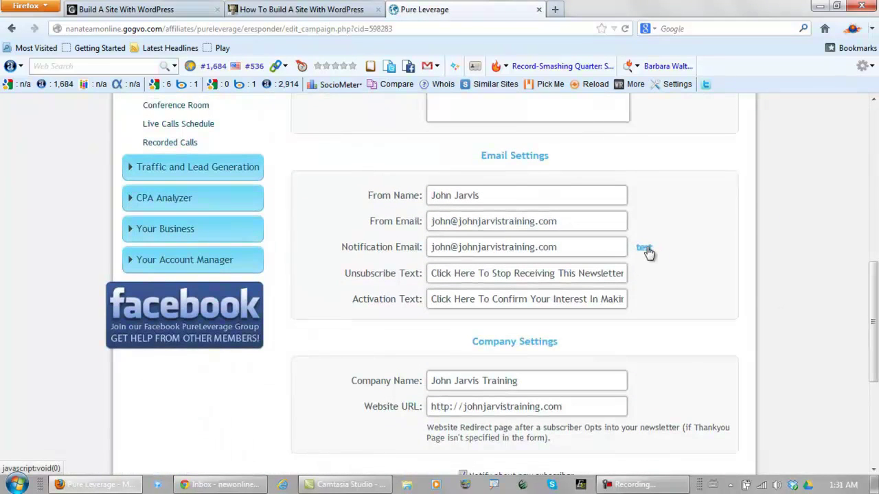
{"action": "left_click", "coordinate": [645, 249]}
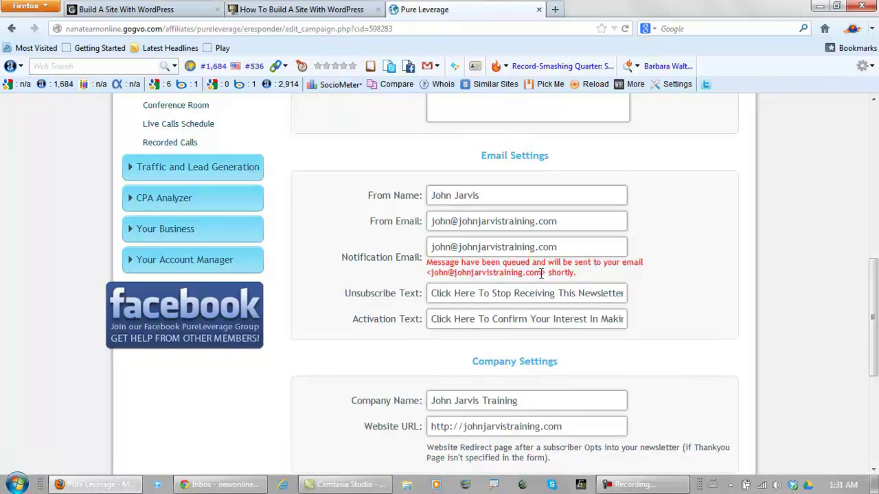
{"action": "left_click_drag", "start_coordinate": [542, 273], "coordinate": [433, 277]}
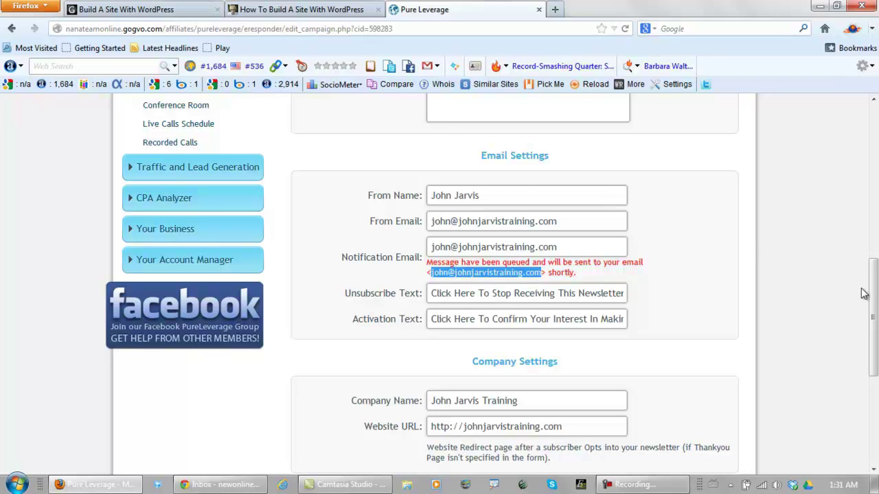
{"action": "left_click_drag", "start_coordinate": [872, 282], "coordinate": [875, 136]}
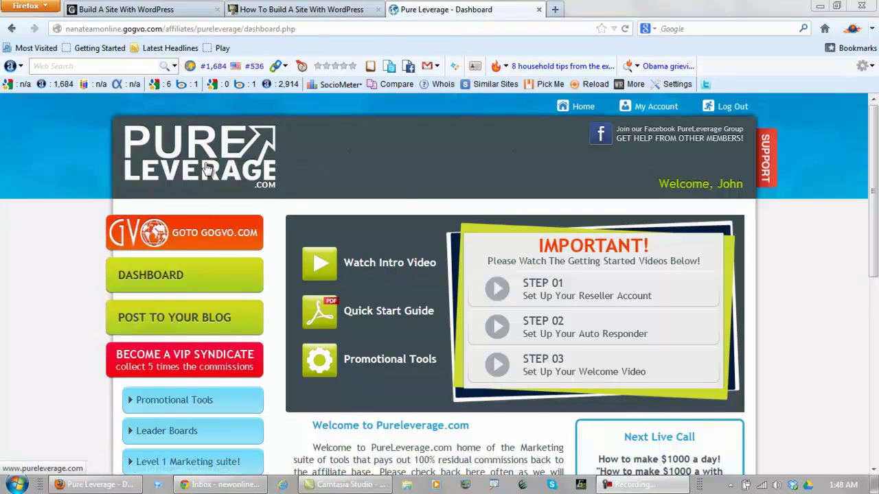
Open the Auto Responder from the Level 1 Marketing suite and go to the campaign's follow-up messages
{"action": "scroll", "coordinate": [874, 140], "scroll_direction": "down", "scroll_amount": 6}
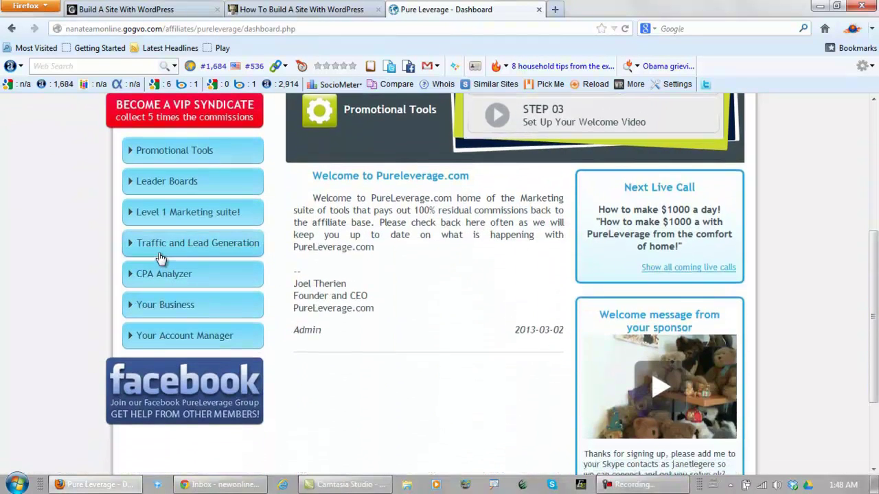
{"action": "left_click", "coordinate": [158, 215]}
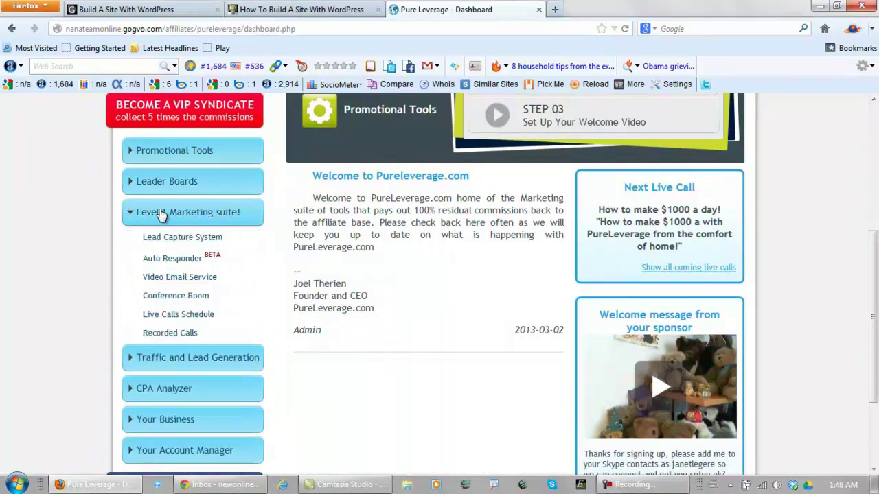
{"action": "left_click", "coordinate": [168, 259]}
{"action": "left_click", "coordinate": [166, 295]}
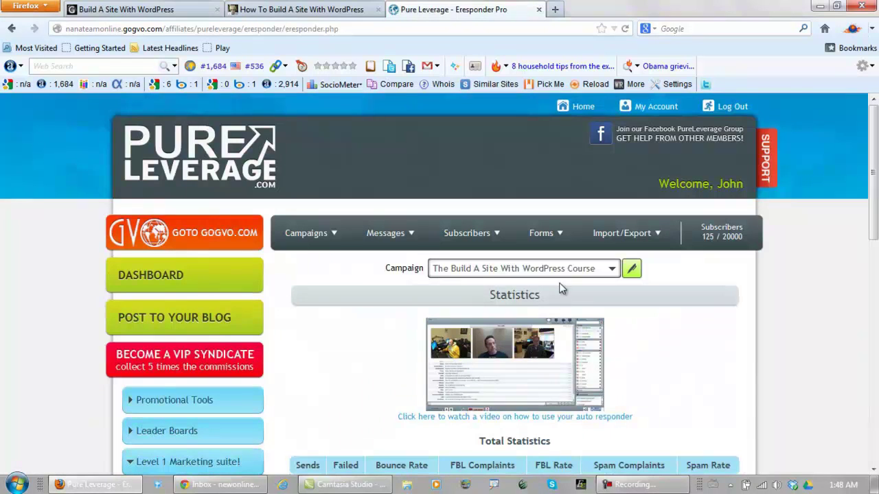
{"action": "left_click", "coordinate": [388, 240]}
Create a new form for the campaign and set its form name to "Build A Site With WordPress"
{"action": "mouse_move", "coordinate": [539, 239]}
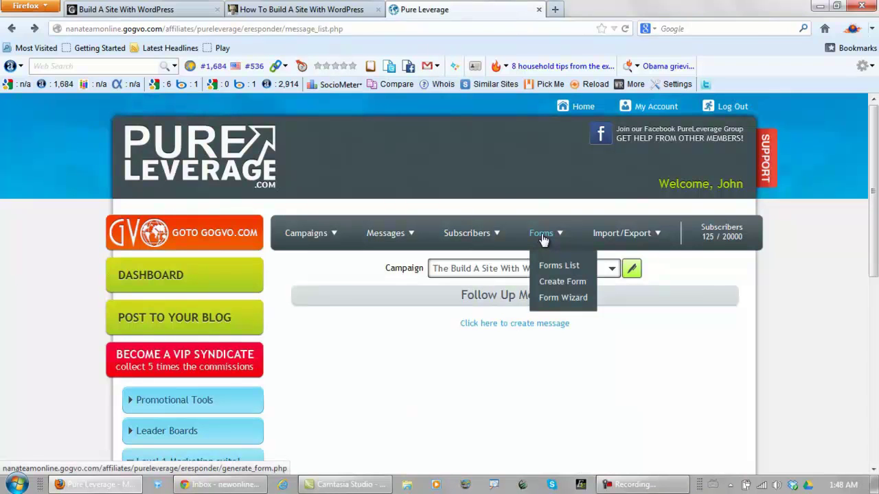
{"action": "left_click", "coordinate": [543, 238]}
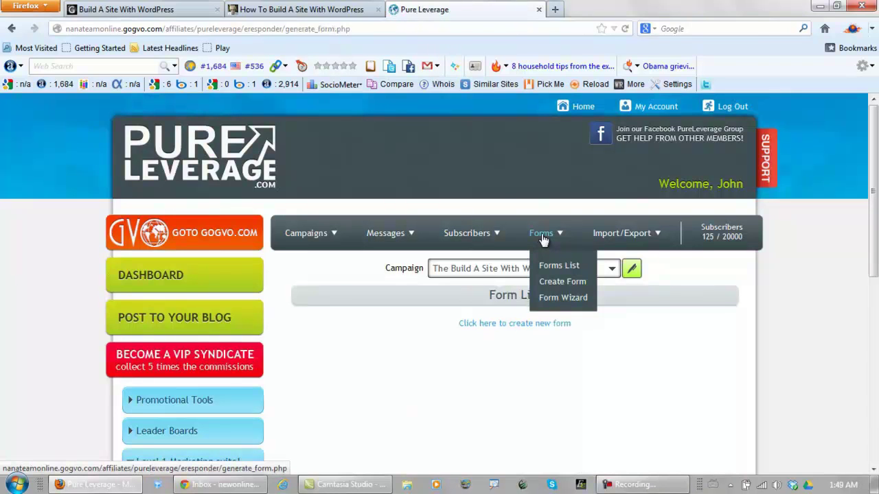
{"action": "left_click", "coordinate": [504, 328]}
{"action": "scroll", "coordinate": [867, 327], "scroll_direction": "down", "scroll_amount": 5}
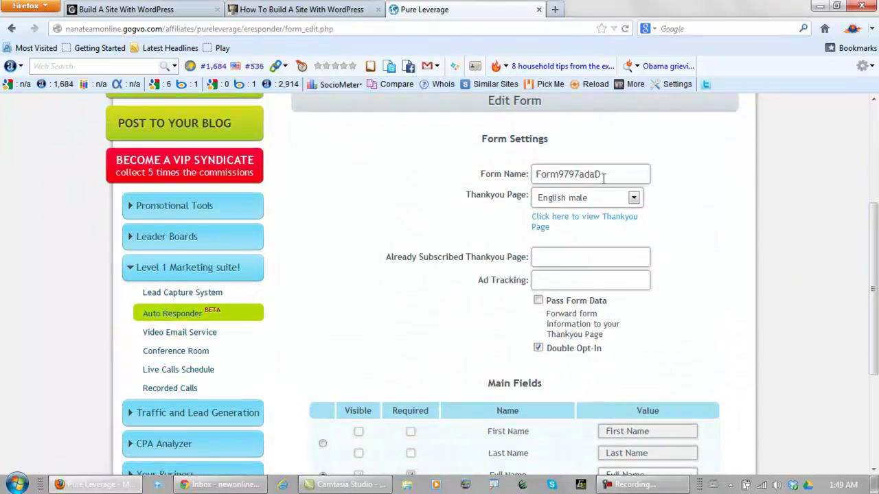
{"action": "left_click_drag", "start_coordinate": [606, 174], "coordinate": [461, 177]}
{"action": "type", "text": "B"}
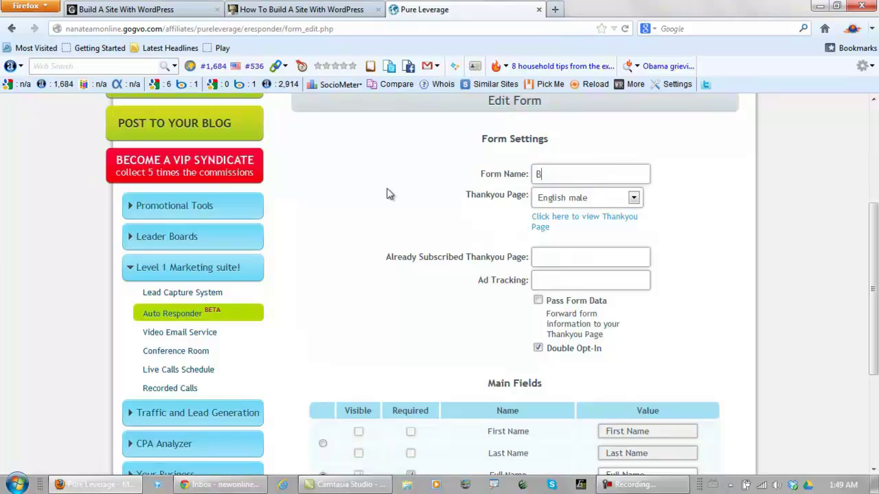
{"action": "type", "text": "uild A Site With WordPress"}
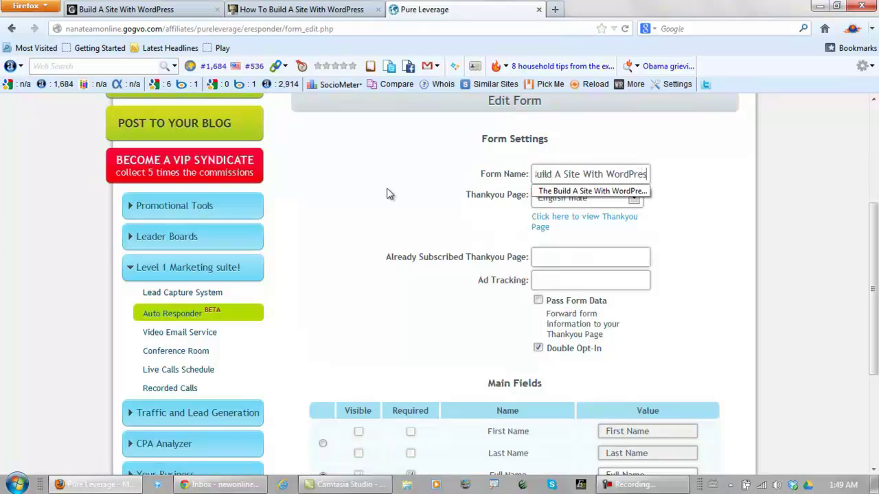
{"action": "key", "text": "Escape"}
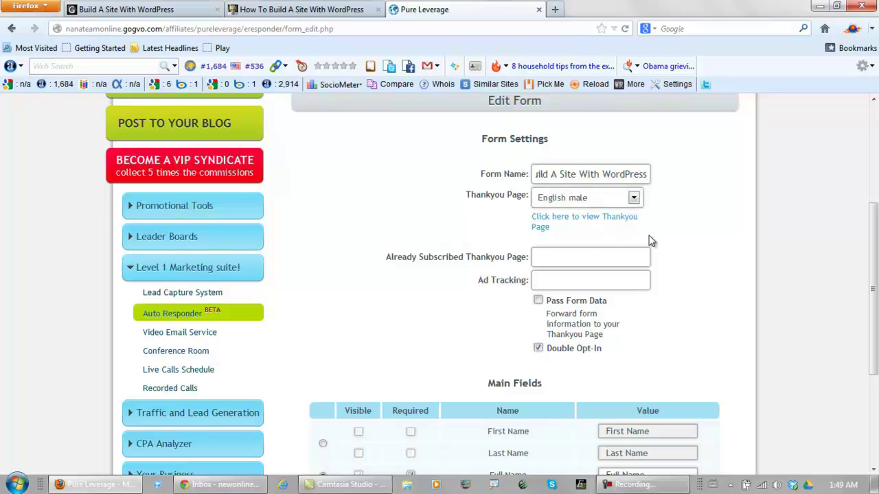
Set the form's Thankyou Page to English female, view that thank-you page, and close its window
{"action": "left_click", "coordinate": [634, 199]}
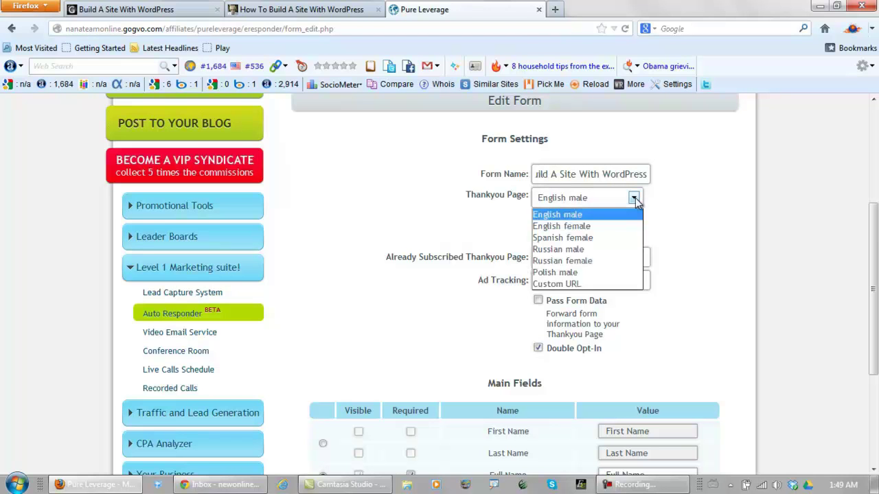
{"action": "left_click", "coordinate": [594, 226]}
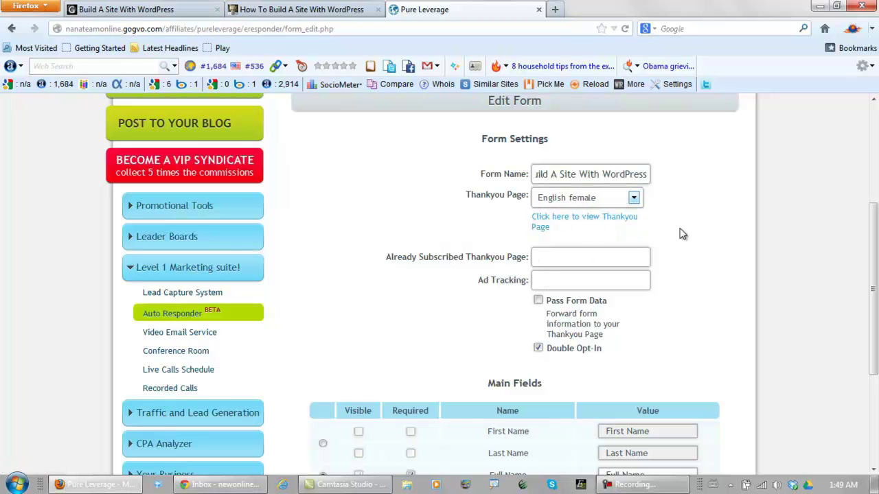
{"action": "left_click", "coordinate": [553, 223]}
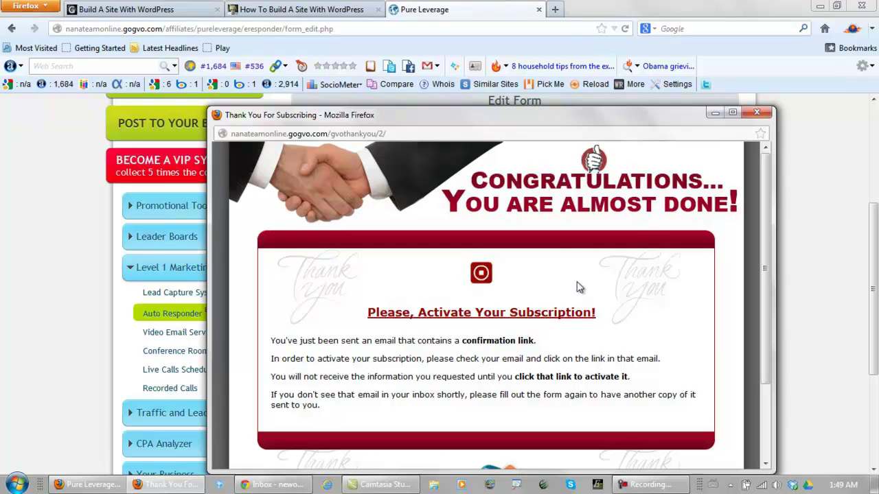
{"action": "left_click", "coordinate": [762, 114]}
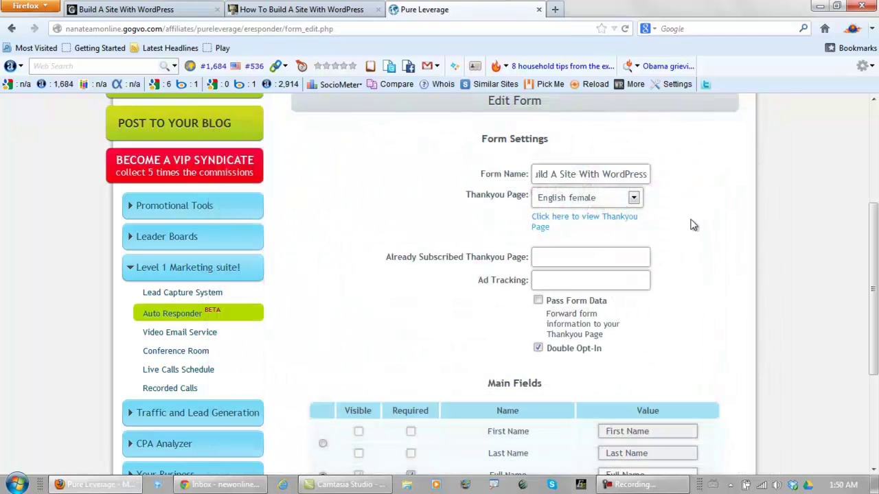
Use the First Name field instead of Full Name, set the submit text to "Click Here", and create the form
{"action": "scroll", "coordinate": [692, 225], "scroll_direction": "down", "scroll_amount": 2}
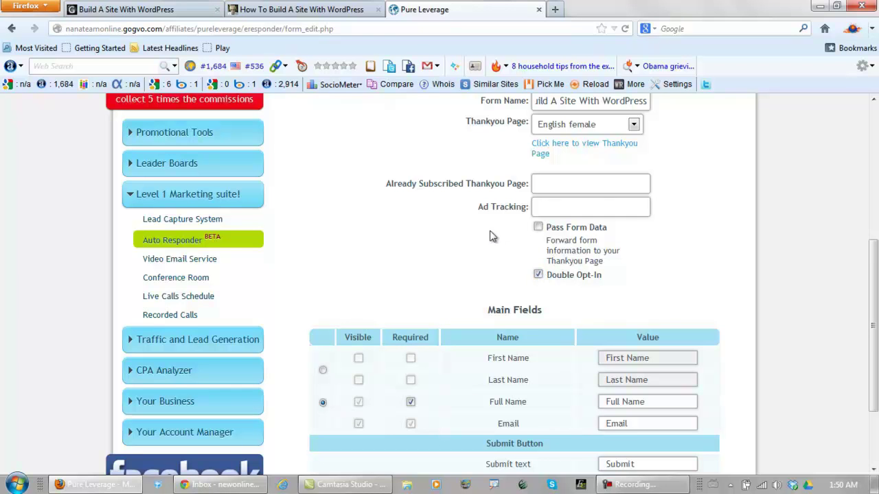
{"action": "scroll", "coordinate": [491, 237], "scroll_direction": "down", "scroll_amount": 3}
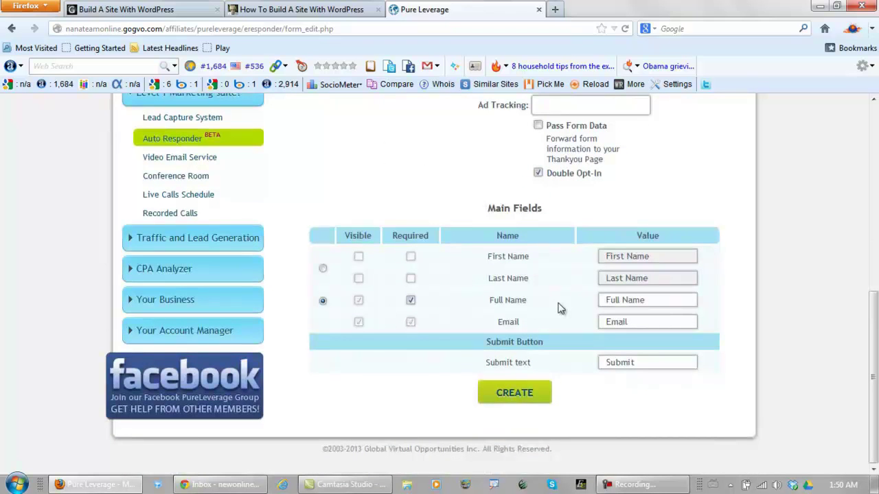
{"action": "left_click", "coordinate": [323, 269]}
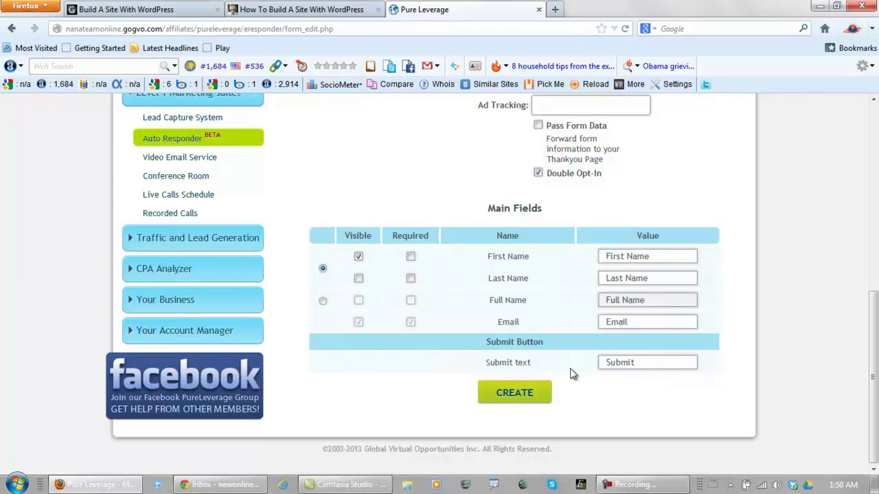
{"action": "double_click", "coordinate": [635, 362]}
{"action": "type", "text": "C"}
{"action": "left_click", "coordinate": [621, 376]}
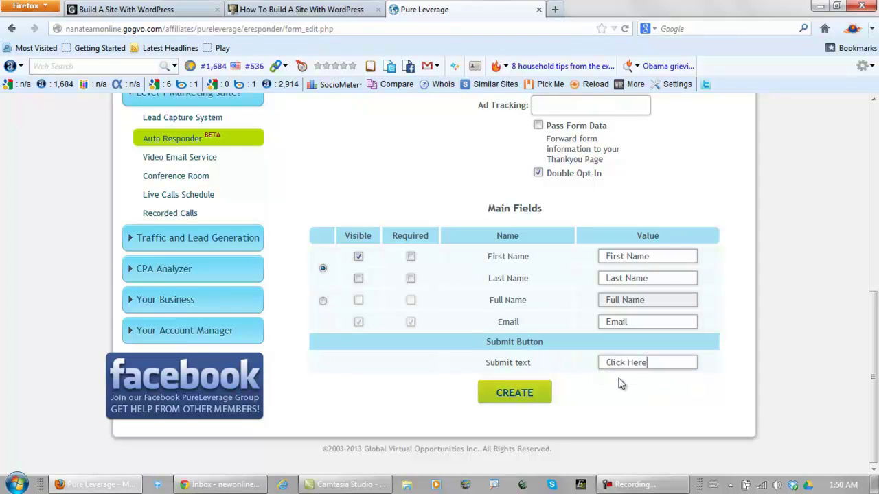
{"action": "left_click", "coordinate": [510, 394]}
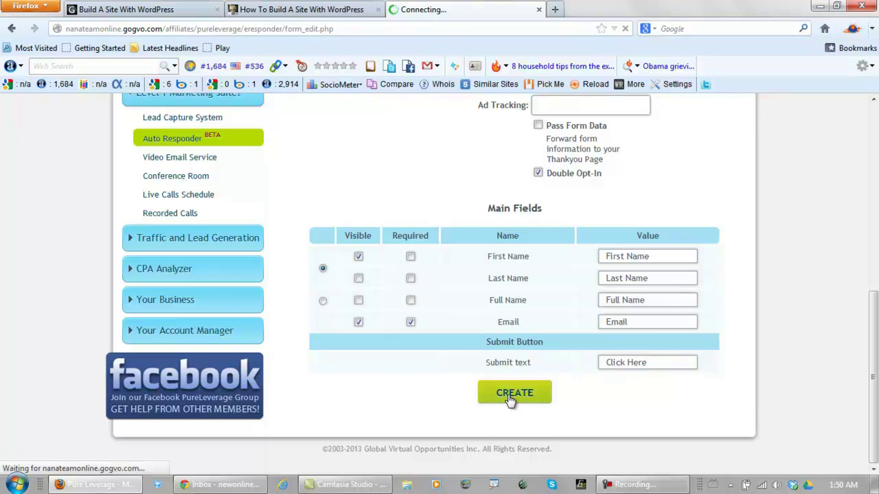
Preview the Build A Site With WordPress form from the form list and close the preview
{"action": "scroll", "coordinate": [453, 384], "scroll_direction": "down", "scroll_amount": 2}
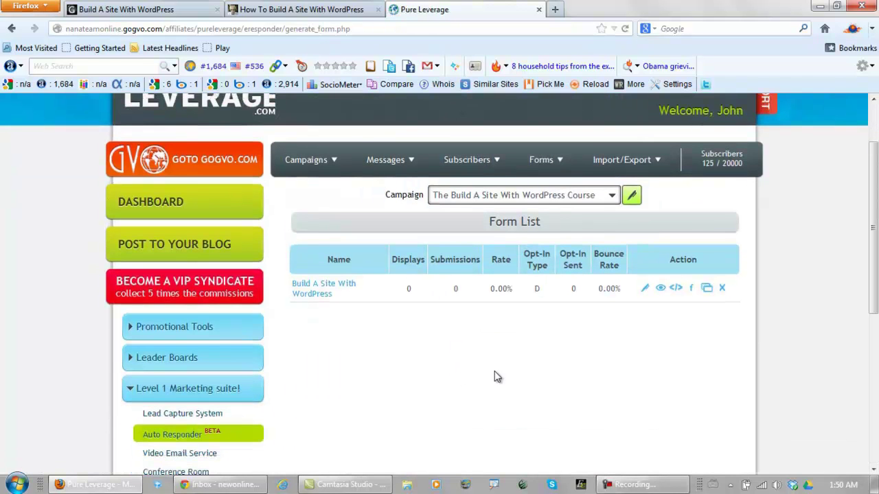
{"action": "left_click", "coordinate": [661, 289]}
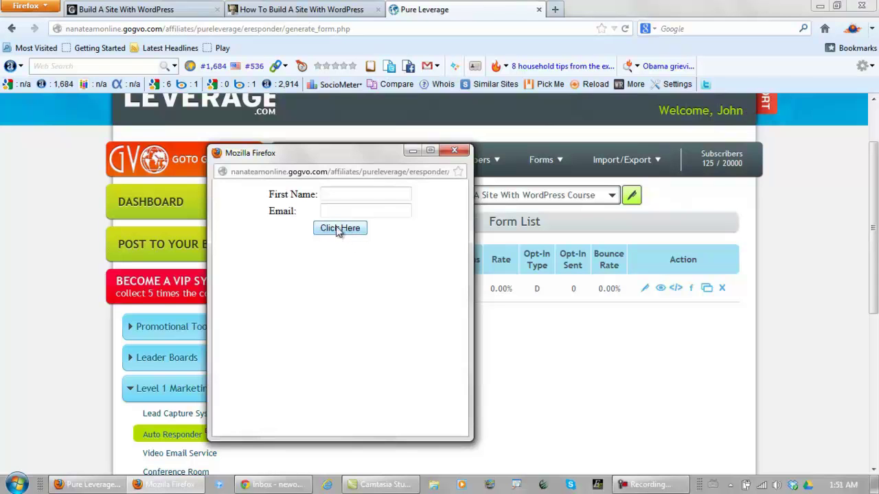
{"action": "left_click", "coordinate": [454, 150]}
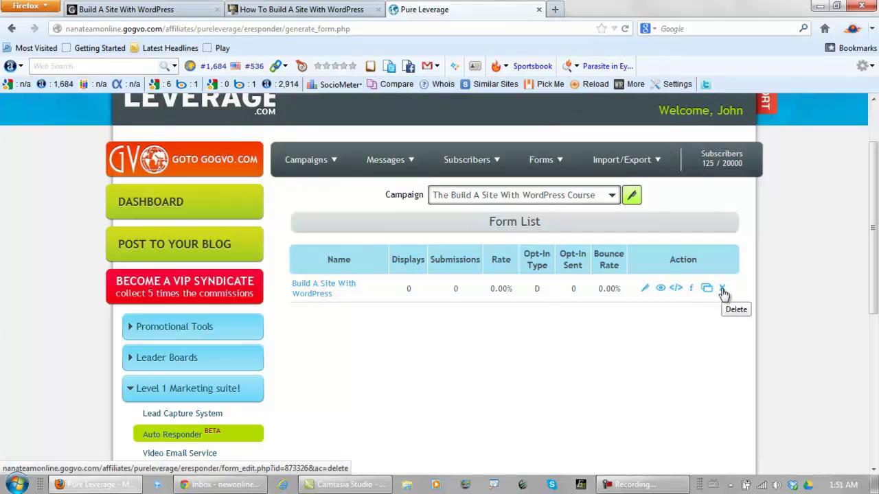
Open the HTML code of the Build A Site With WordPress form and copy all of it
{"action": "left_click", "coordinate": [675, 289]}
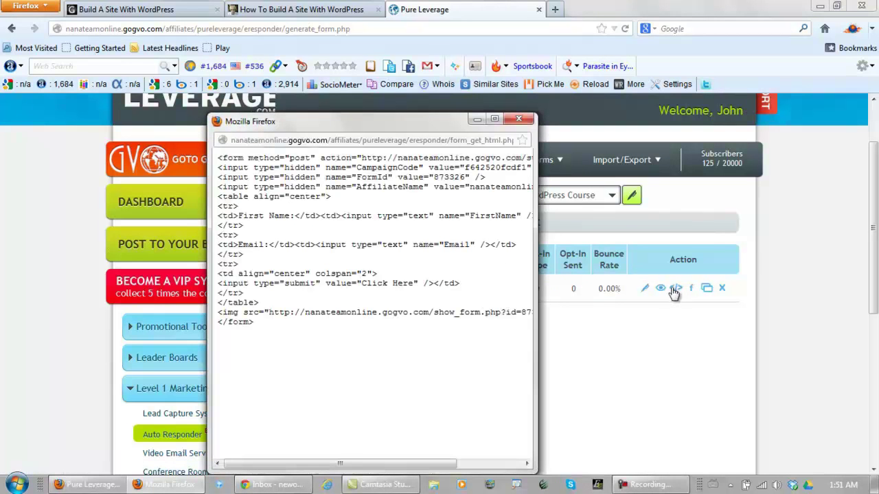
{"action": "left_click_drag", "start_coordinate": [255, 329], "coordinate": [221, 145]}
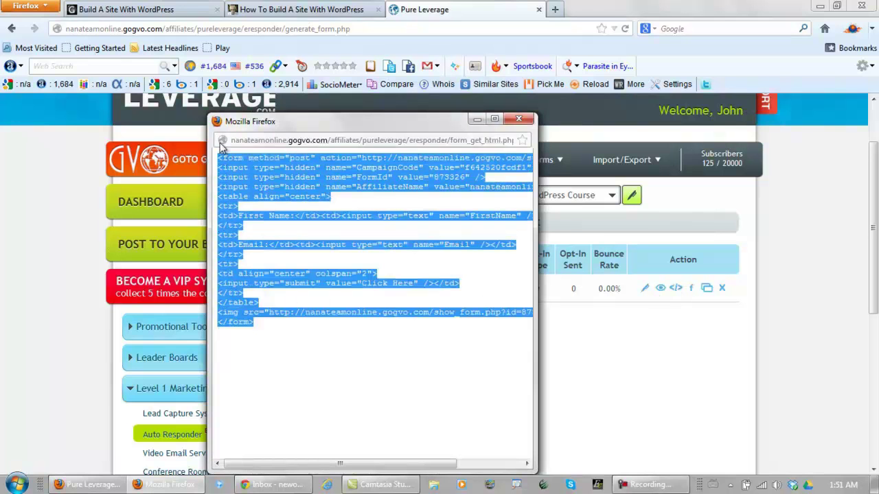
{"action": "right_click", "coordinate": [245, 176]}
{"action": "left_click", "coordinate": [273, 183]}
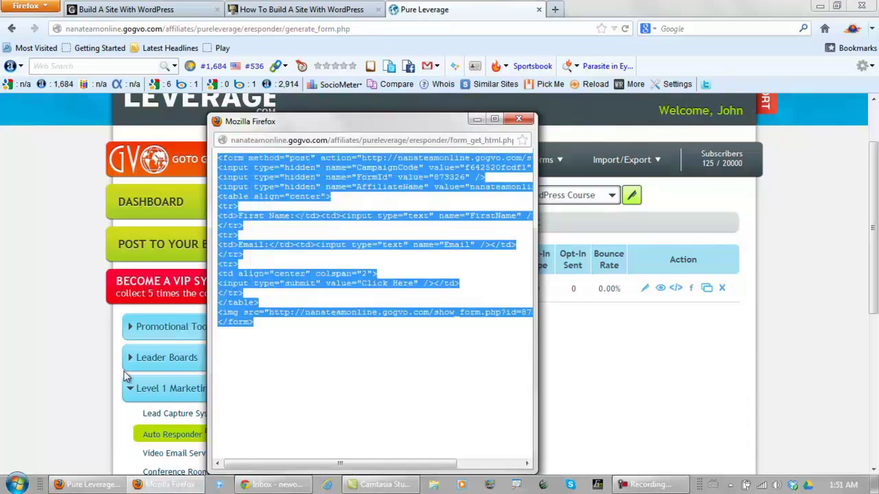
Switch to a new WordPad document, paste the form code and select it all, then return to the browser and close the code window
{"action": "left_click", "coordinate": [16, 485]}
{"action": "left_click", "coordinate": [39, 237]}
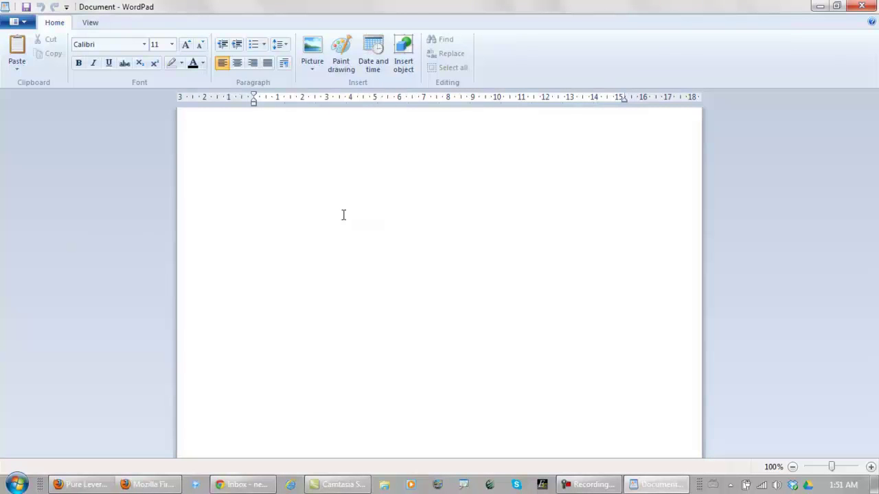
{"action": "key", "text": "ctrl+v"}
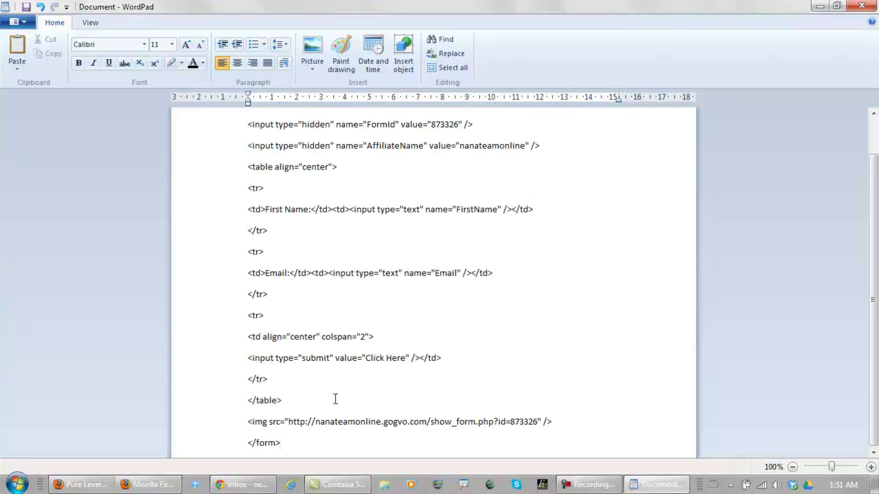
{"action": "left_click_drag", "start_coordinate": [291, 447], "coordinate": [224, 101]}
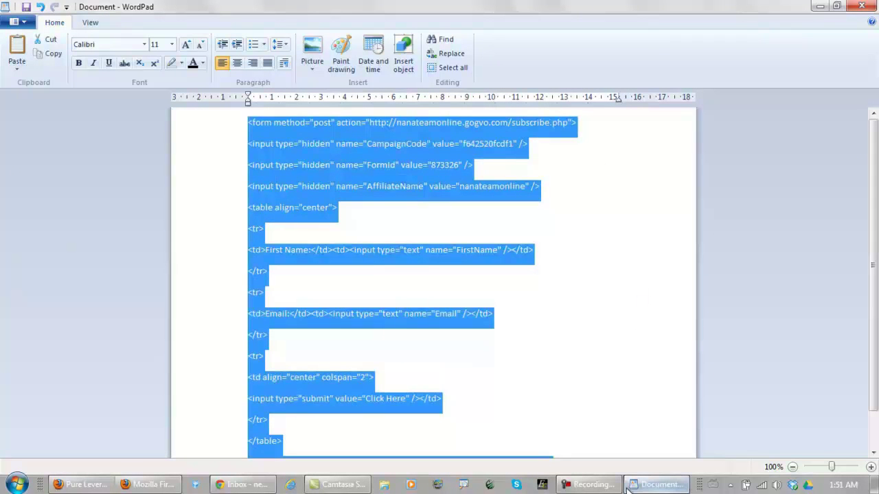
{"action": "left_click", "coordinate": [646, 490]}
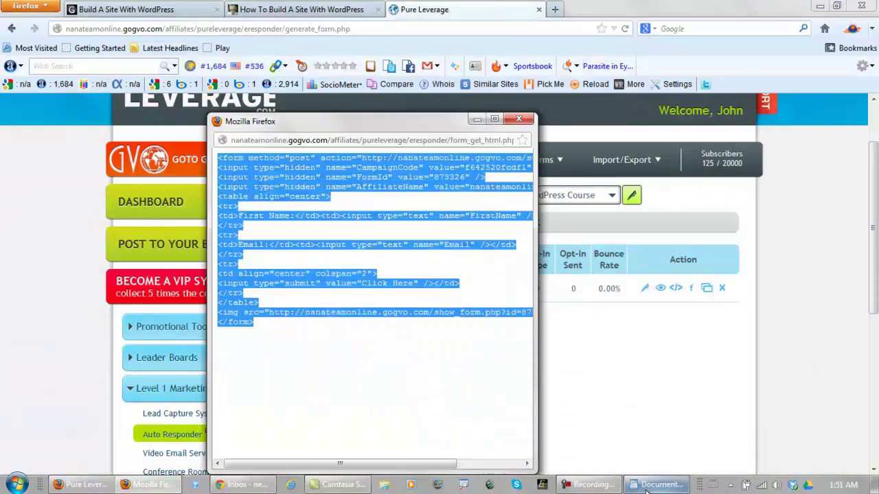
{"action": "left_click", "coordinate": [520, 120]}
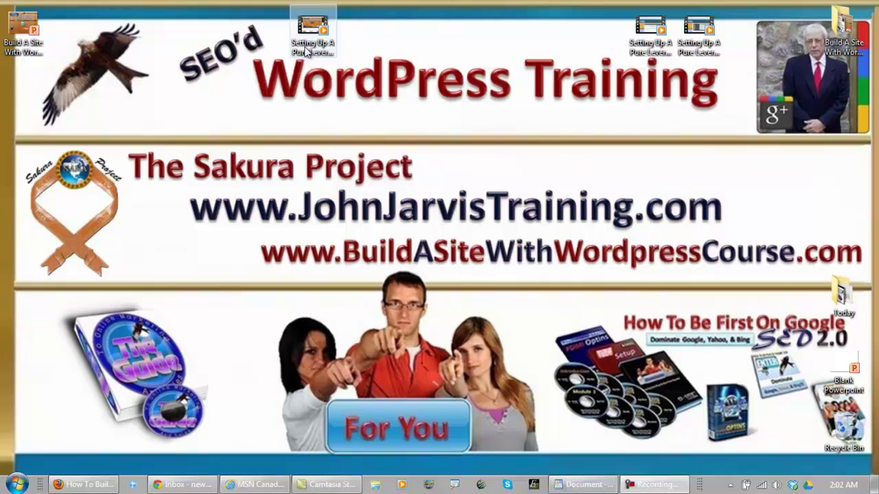
Switch to the WordPad document and copy the selected form code
{"action": "left_click", "coordinate": [336, 61]}
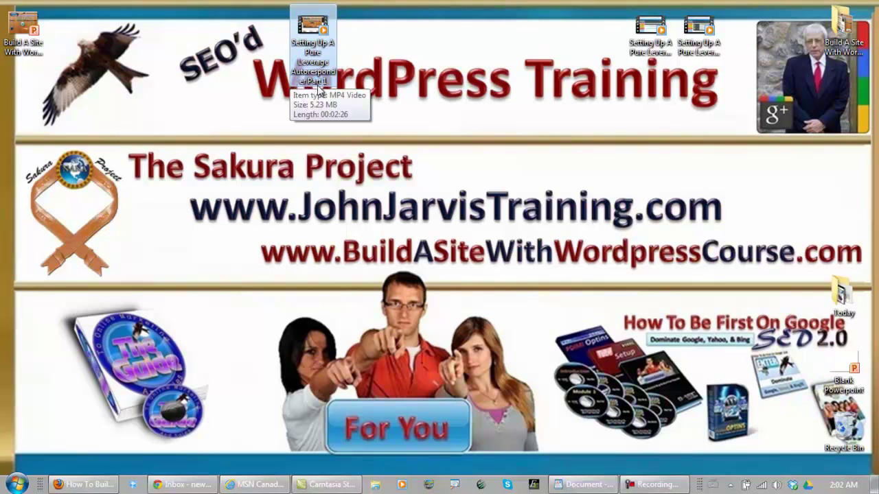
{"action": "left_click", "coordinate": [569, 483]}
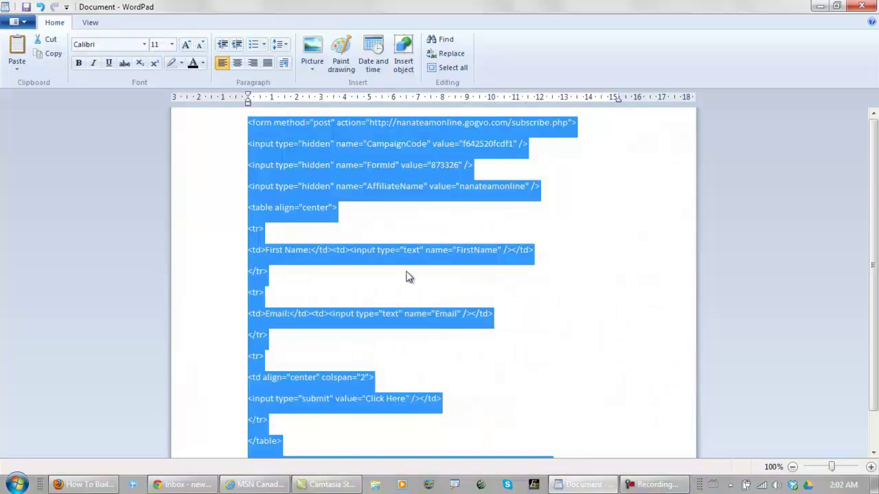
{"action": "scroll", "coordinate": [406, 274], "scroll_direction": "down", "scroll_amount": 1}
{"action": "scroll", "coordinate": [309, 179], "scroll_direction": "up", "scroll_amount": 1}
{"action": "right_click", "coordinate": [276, 142]}
{"action": "left_click", "coordinate": [306, 163]}
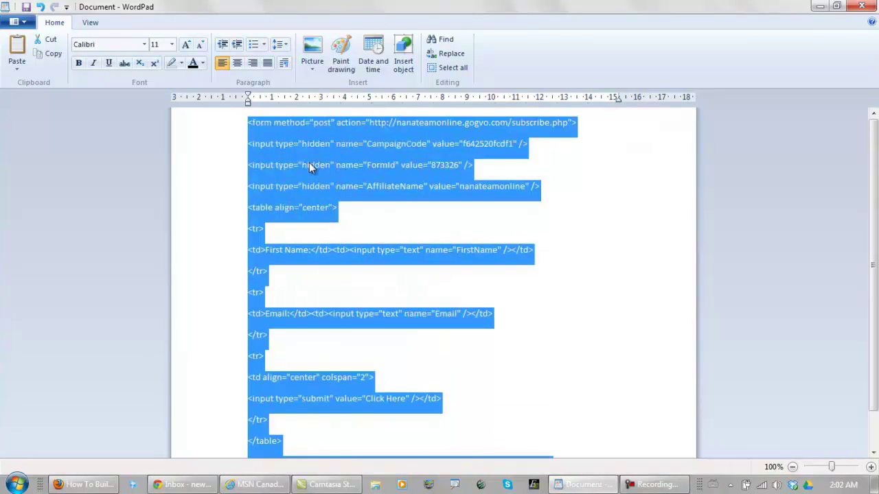
Switch to Firefox, go to the WordPress site's dashboard, and open the Test Page draft from its pages for editing
{"action": "left_click", "coordinate": [96, 485]}
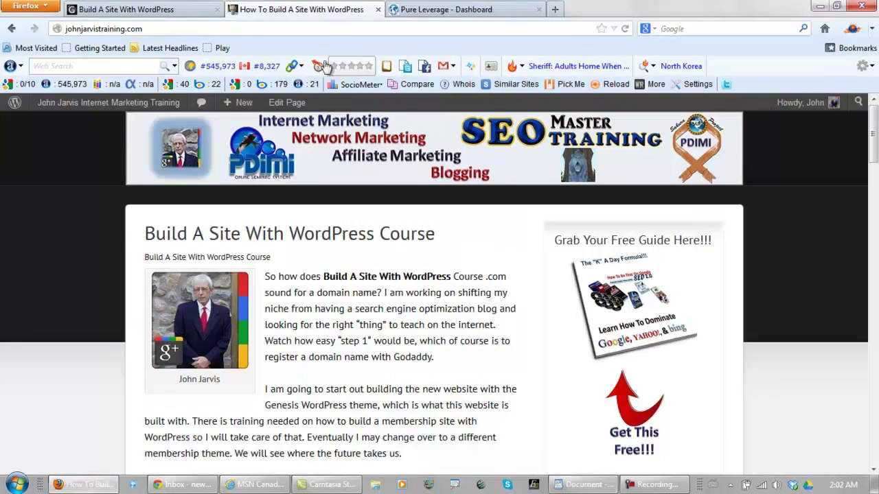
{"action": "mouse_move", "coordinate": [61, 103]}
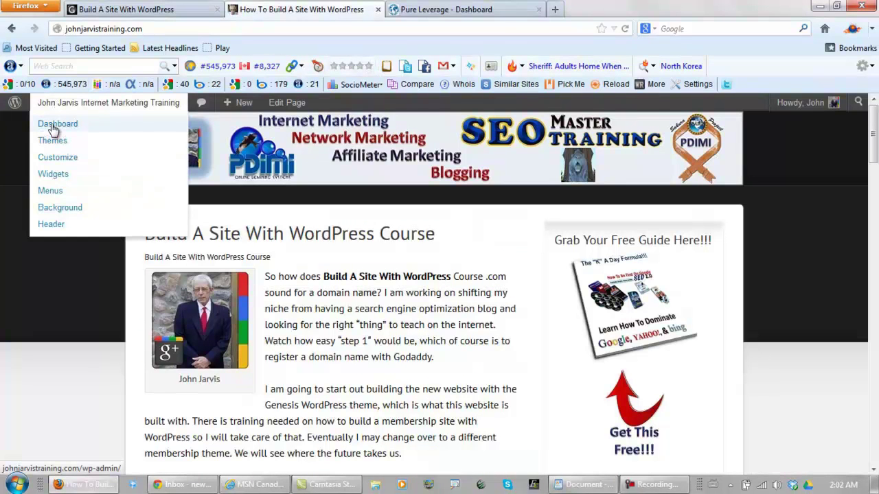
{"action": "left_click", "coordinate": [54, 126]}
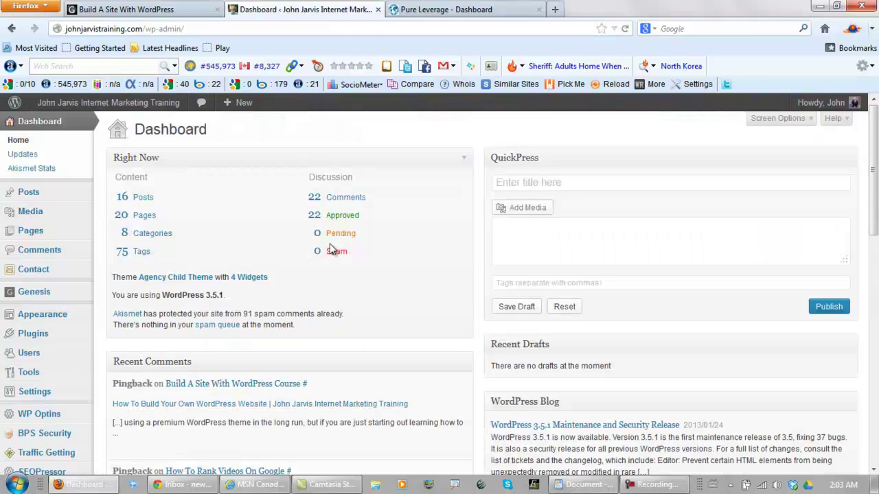
{"action": "left_click", "coordinate": [143, 217]}
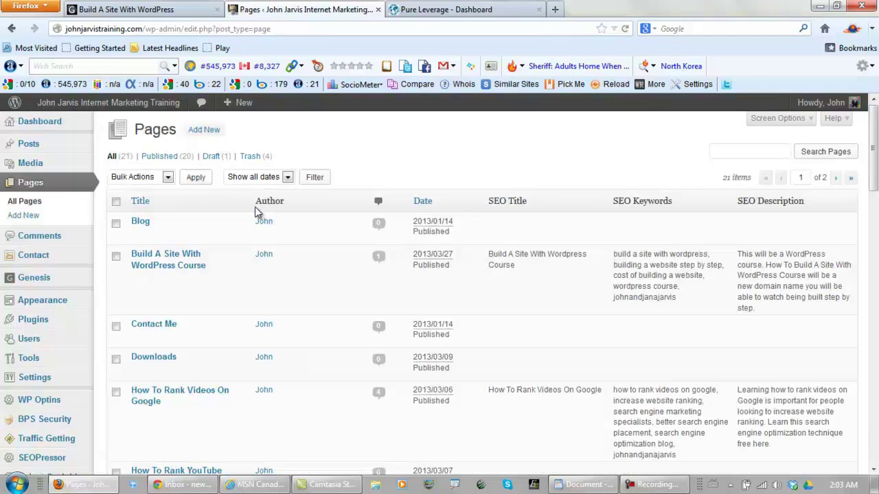
{"action": "scroll", "coordinate": [309, 244], "scroll_direction": "down", "scroll_amount": 4}
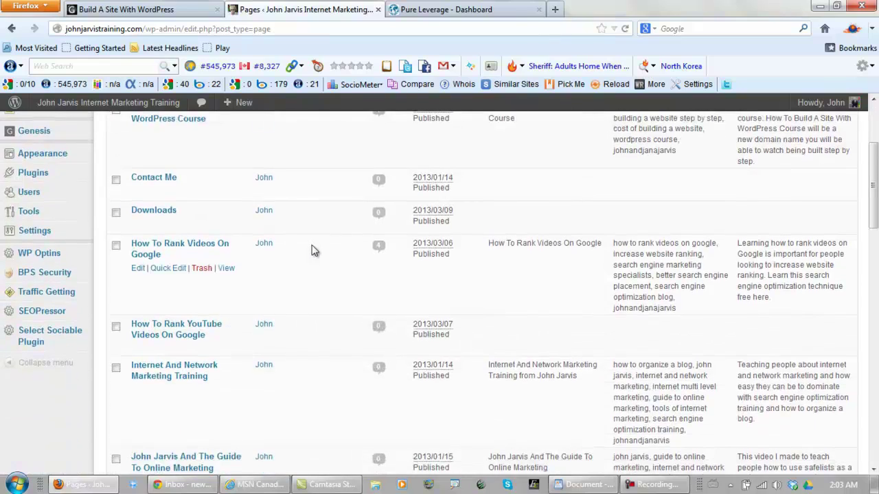
{"action": "scroll", "coordinate": [312, 250], "scroll_direction": "down", "scroll_amount": 11}
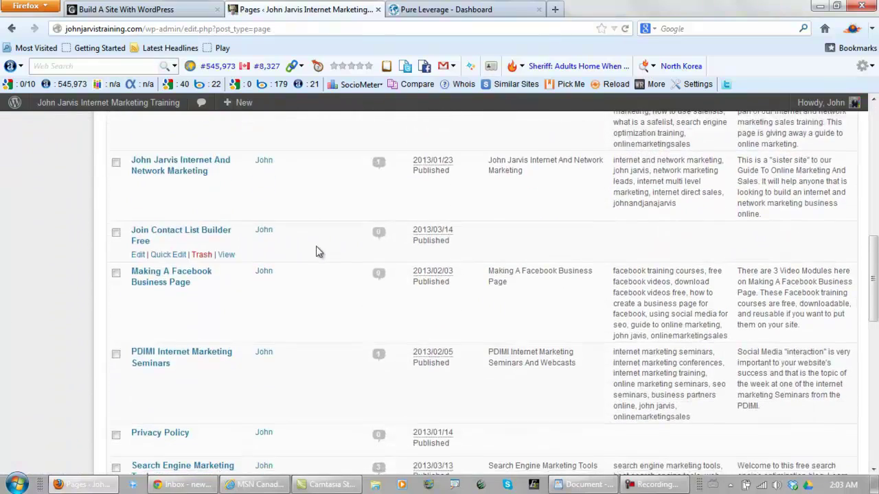
{"action": "scroll", "coordinate": [316, 252], "scroll_direction": "down", "scroll_amount": 15}
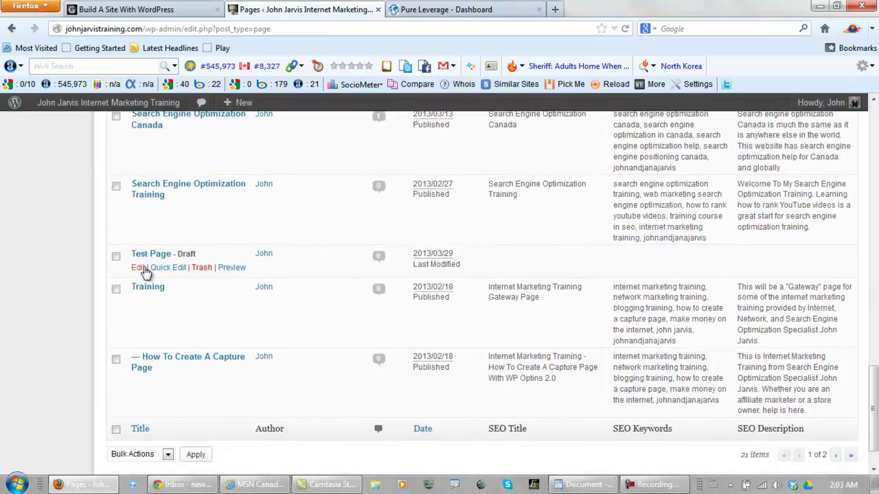
{"action": "left_click", "coordinate": [139, 268]}
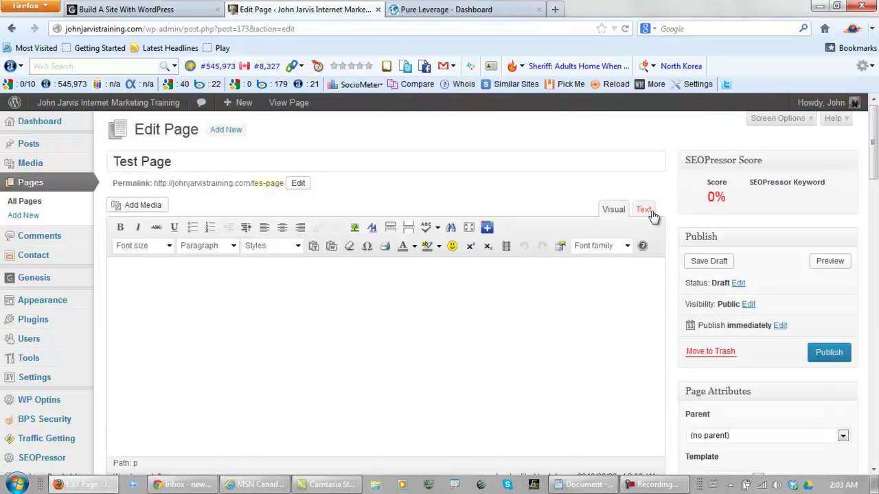
Paste the form code into Test Page's content in Text mode and save the draft
{"action": "left_click", "coordinate": [644, 211]}
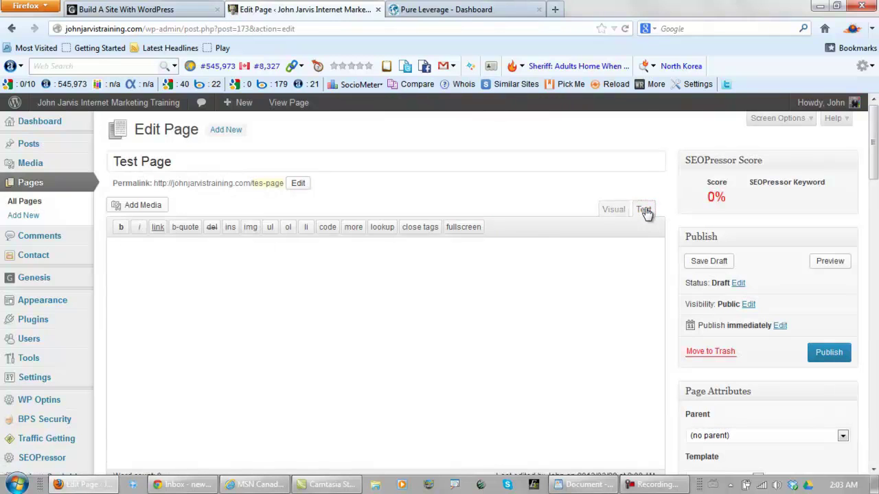
{"action": "right_click", "coordinate": [345, 266]}
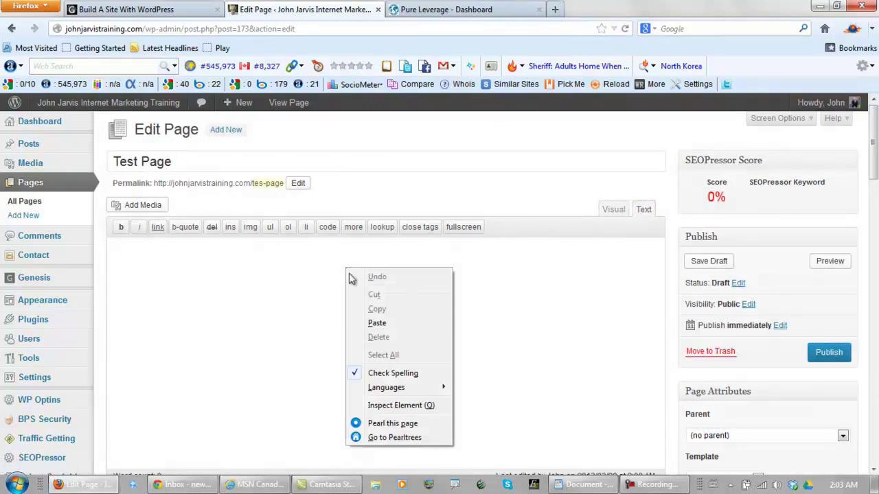
{"action": "left_click", "coordinate": [373, 325]}
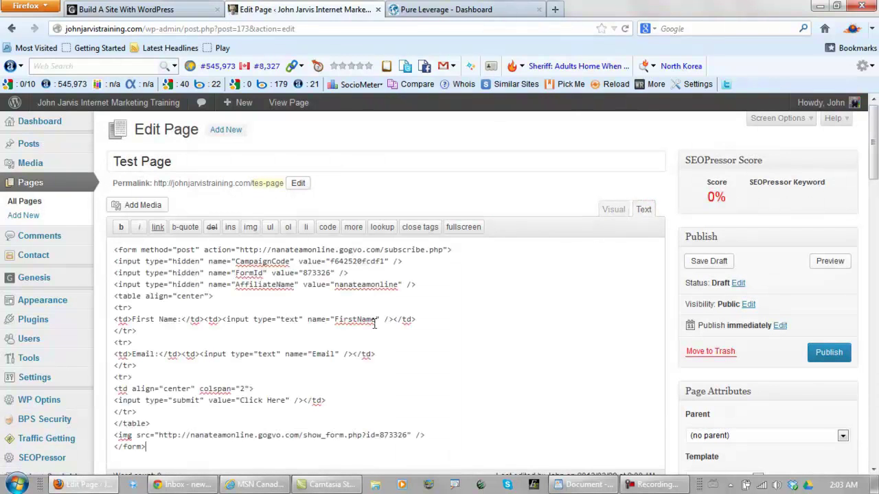
{"action": "left_click", "coordinate": [706, 262]}
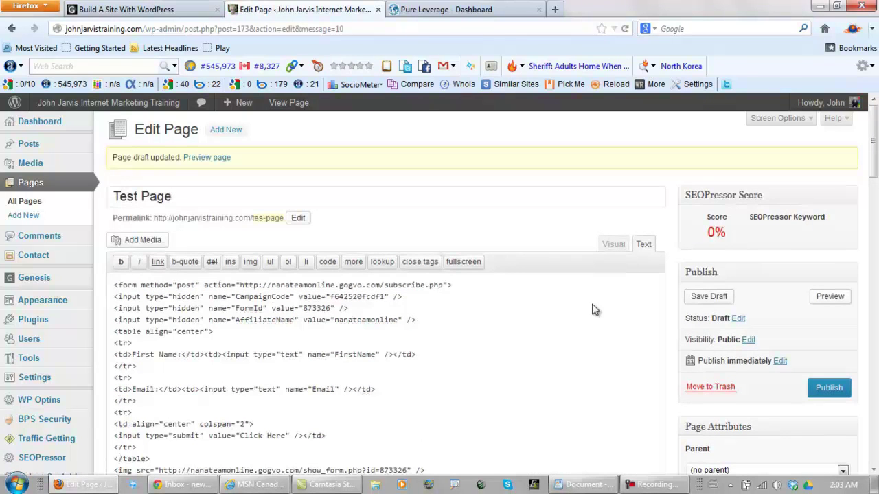
Preview Test Page, submit its opt-in form with the subscriber's first name and e-mail address, and close the preview
{"action": "left_click", "coordinate": [830, 297]}
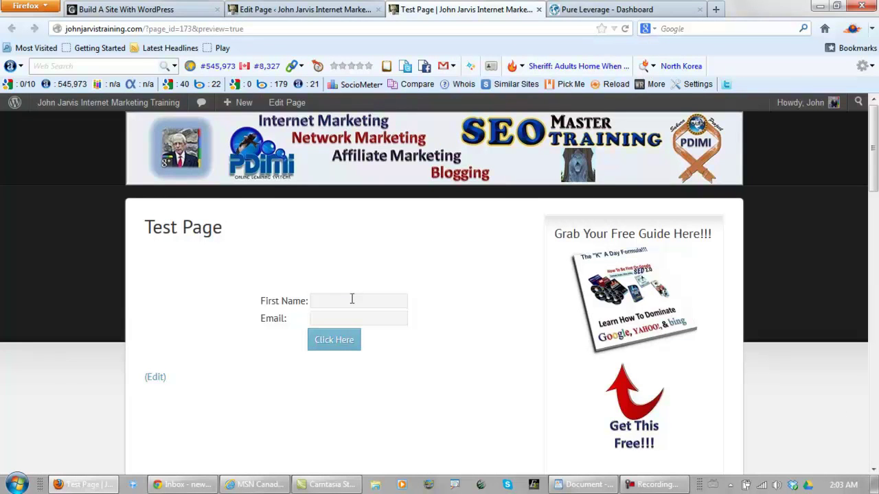
{"action": "left_click", "coordinate": [351, 299]}
{"action": "left_click", "coordinate": [334, 319]}
{"action": "type", "text": "jo"}
{"action": "key", "text": "Down"}
{"action": "key", "text": "Return"}
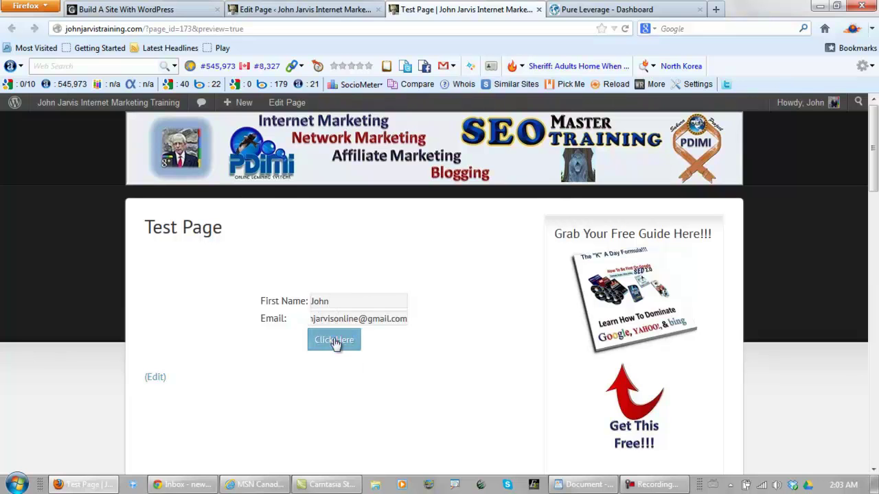
{"action": "left_click", "coordinate": [335, 342]}
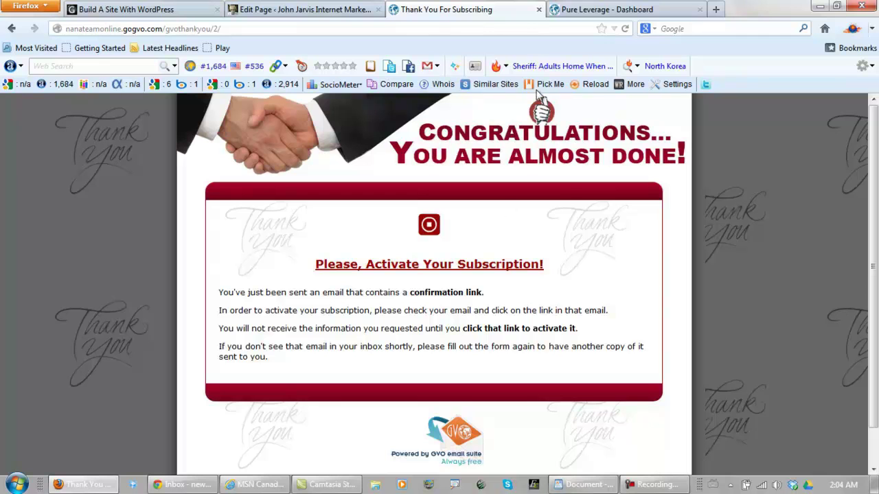
{"action": "left_click", "coordinate": [539, 10]}
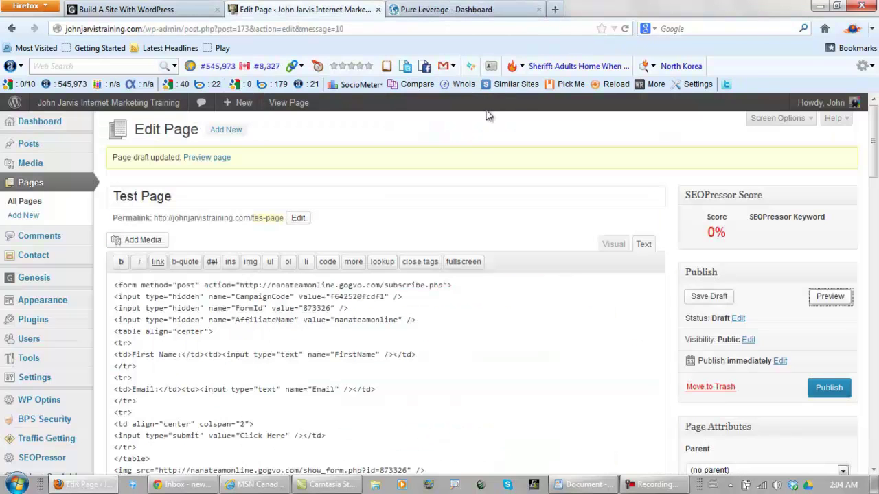
Switch to the Gmail inbox in Internet Explorer, open the "Welcome To Your WordPress Website Course" e-mail and follow its confirmation link
{"action": "left_click", "coordinate": [256, 485]}
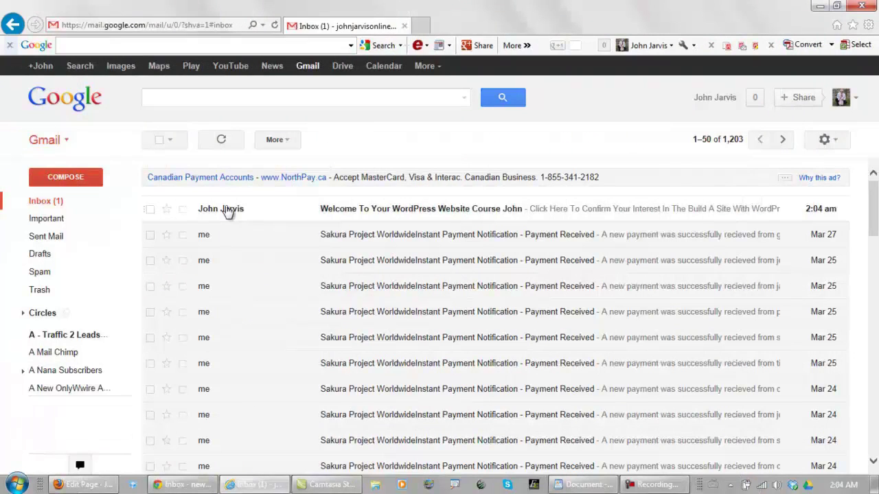
{"action": "left_click", "coordinate": [348, 214]}
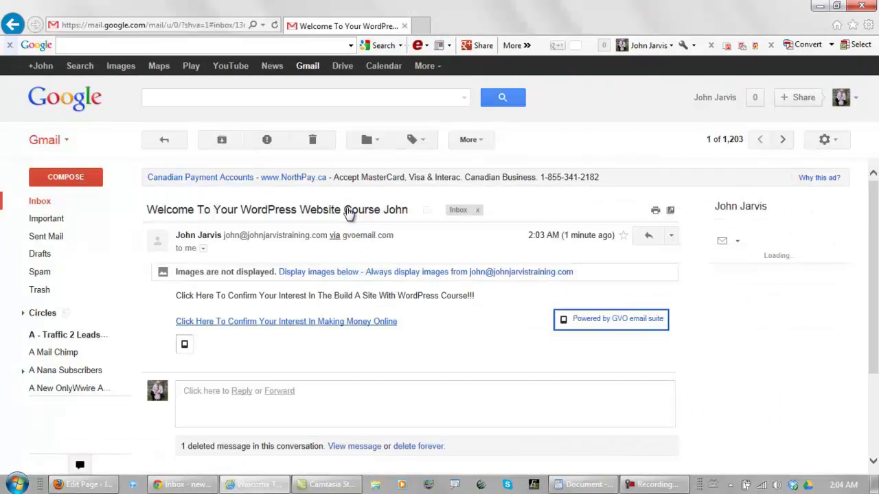
{"action": "scroll", "coordinate": [443, 354], "scroll_direction": "down", "scroll_amount": 1}
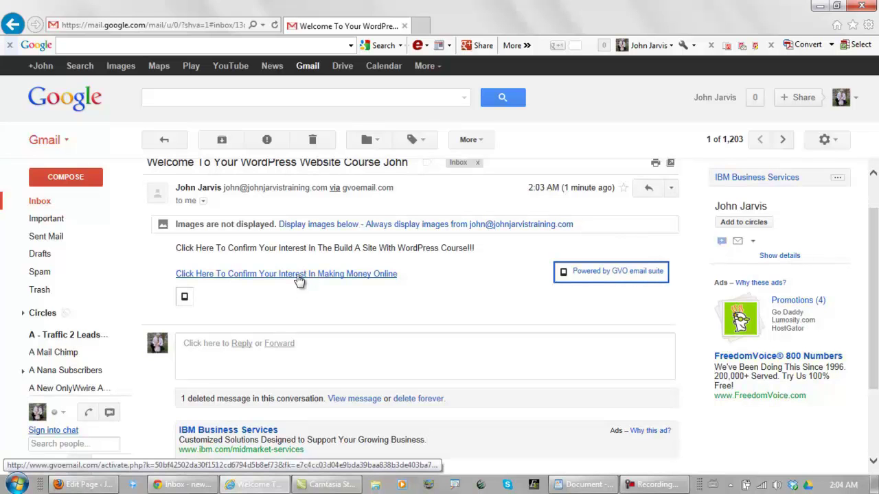
{"action": "left_click", "coordinate": [300, 274]}
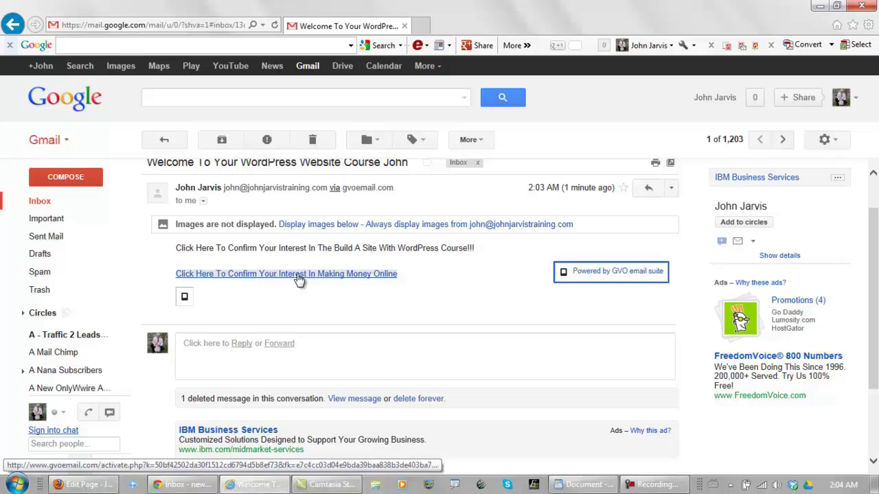
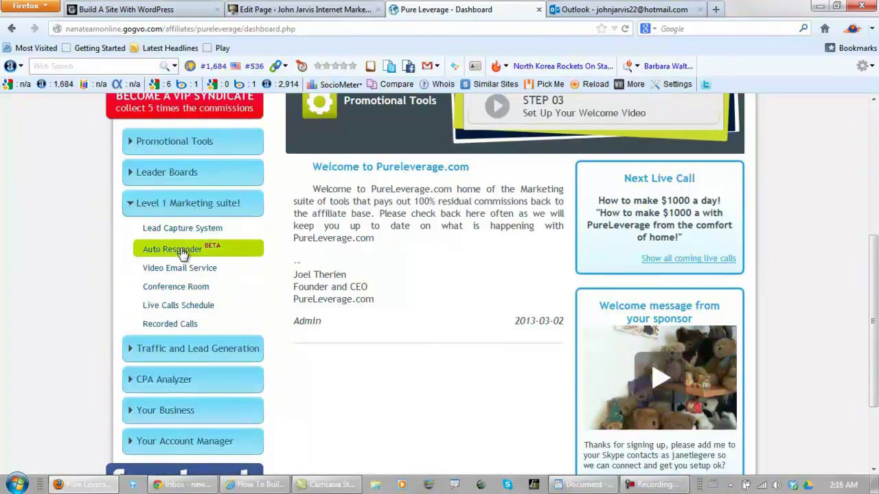
Open Pure Leverage's Auto Responder and add a follow-up message to The Build A Site With WordPress Course campaign
{"action": "left_click", "coordinate": [182, 251]}
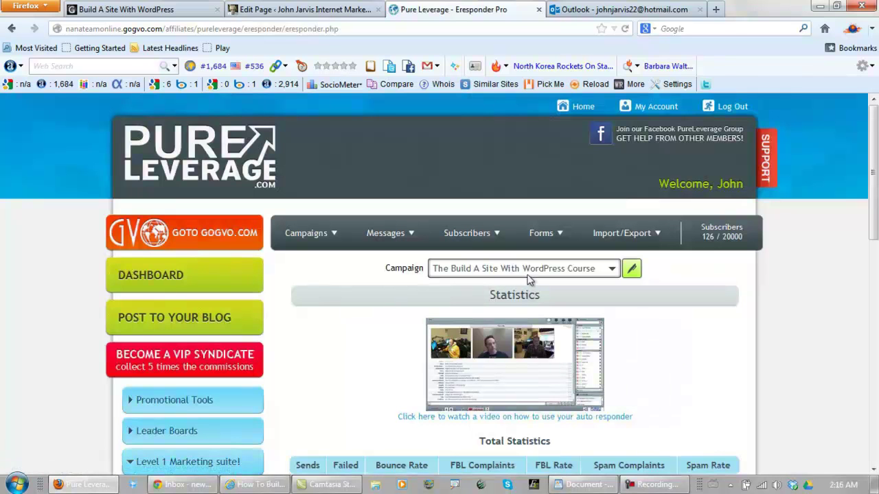
{"action": "mouse_move", "coordinate": [389, 234]}
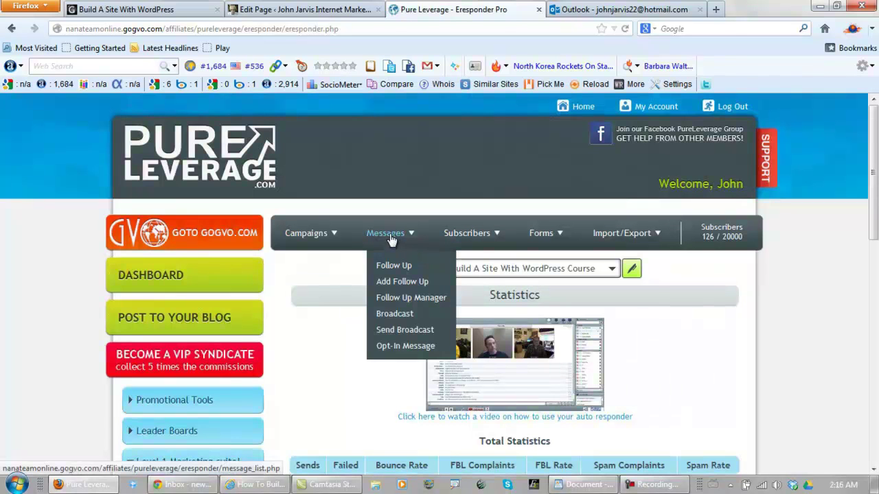
{"action": "left_click", "coordinate": [397, 286]}
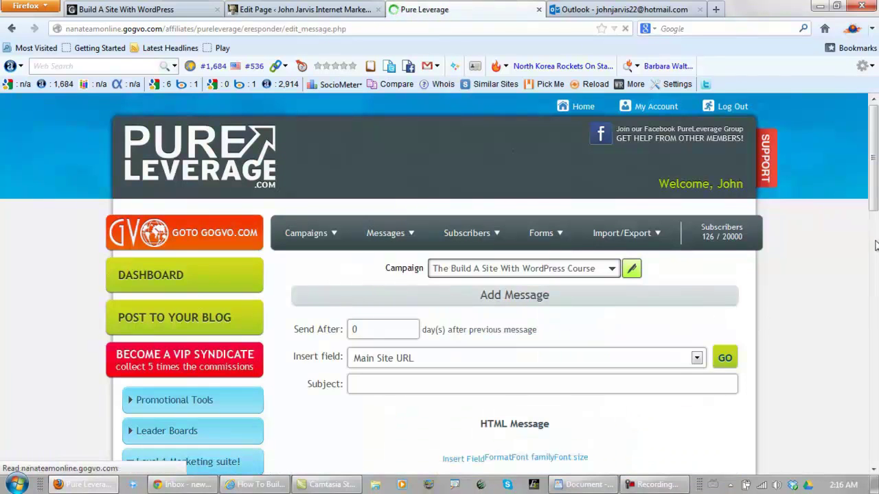
Set the follow-up message's subject to "Welcome To Your WordPress Training And Here's A Bonus For You"
{"action": "left_click_drag", "start_coordinate": [875, 151], "coordinate": [875, 219]}
{"action": "left_click", "coordinate": [380, 127]}
{"action": "key", "text": "BackSpace"}
{"action": "type", "text": "1"}
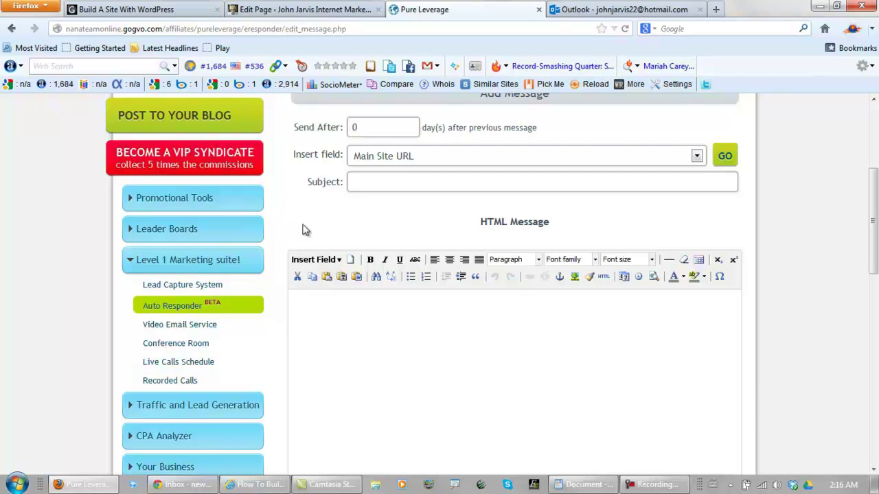
{"action": "left_click", "coordinate": [416, 178]}
{"action": "type", "text": "Welcome To Your WordPress Training And Here's A Bonus For You"}
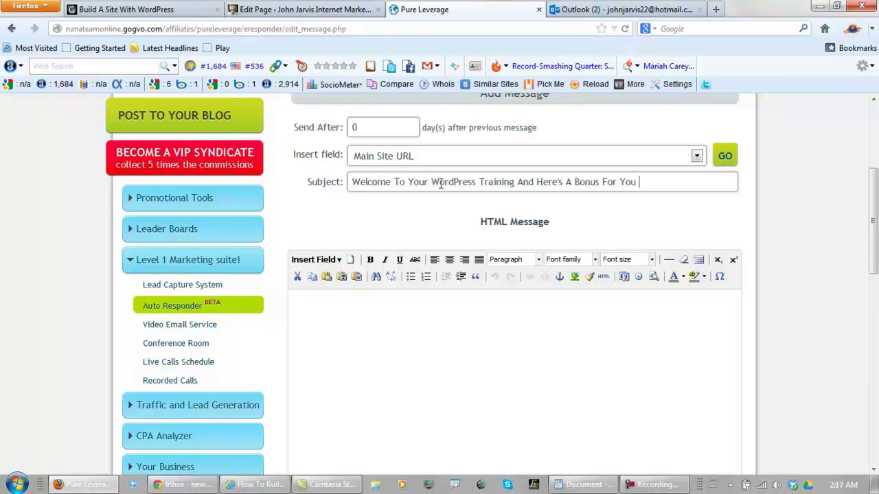
Choose the subscriber's First Name as the field to insert for the message's subject
{"action": "left_click", "coordinate": [697, 156]}
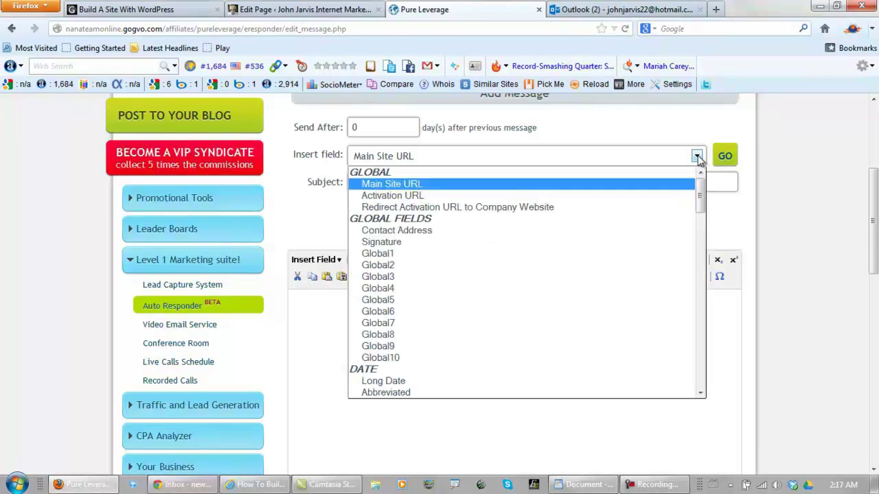
{"action": "left_click_drag", "start_coordinate": [702, 193], "coordinate": [703, 249]}
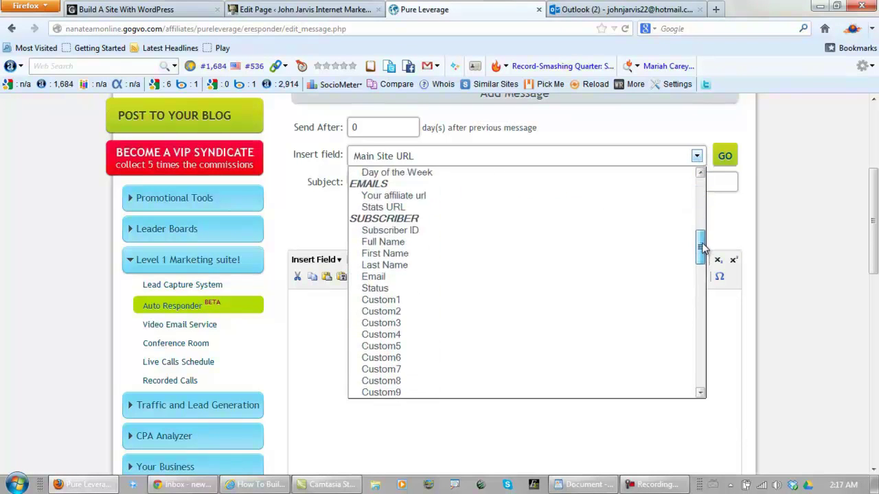
{"action": "left_click", "coordinate": [396, 254]}
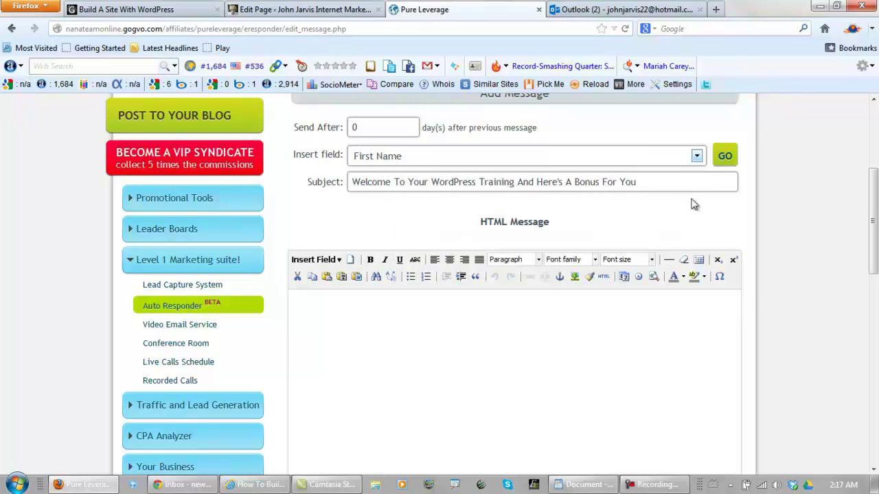
Insert the subscriber First Name field at the end of the text message's line "Thank you for grabbing this free training"
{"action": "left_click_drag", "start_coordinate": [874, 200], "coordinate": [873, 358]}
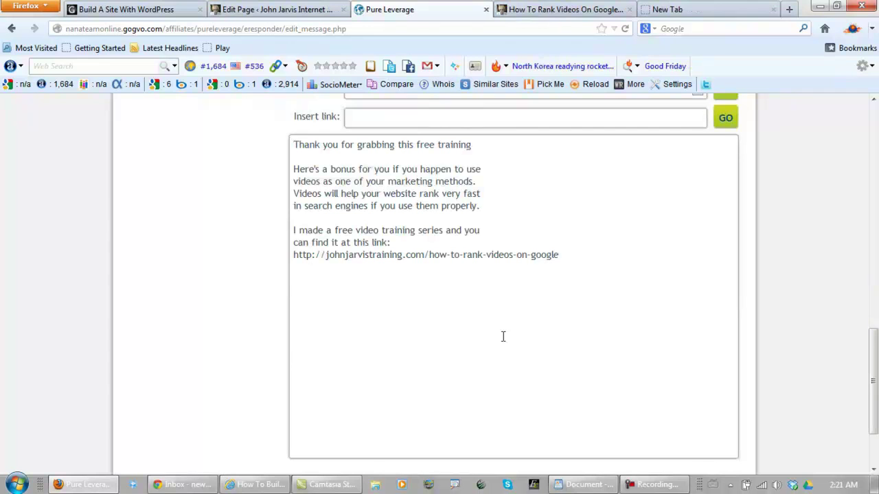
{"action": "left_click", "coordinate": [504, 156]}
{"action": "left_click_drag", "start_coordinate": [873, 363], "coordinate": [874, 335]}
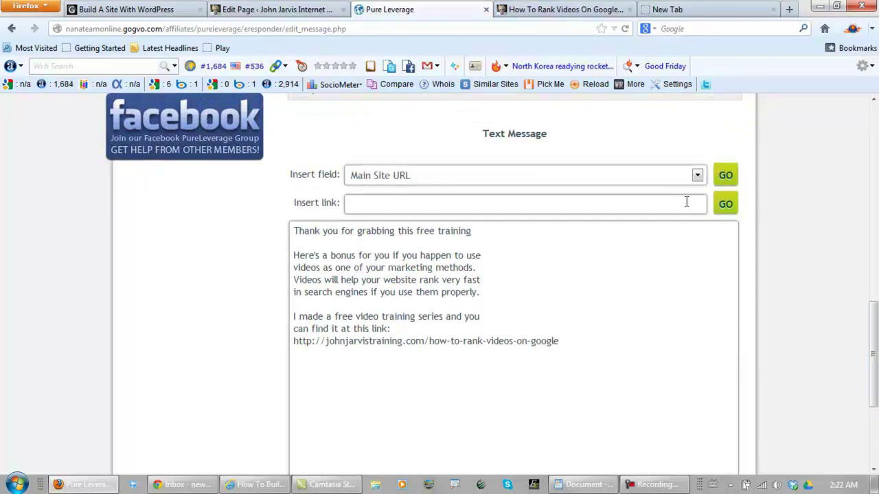
{"action": "left_click", "coordinate": [697, 175]}
{"action": "left_click_drag", "start_coordinate": [700, 215], "coordinate": [702, 269]}
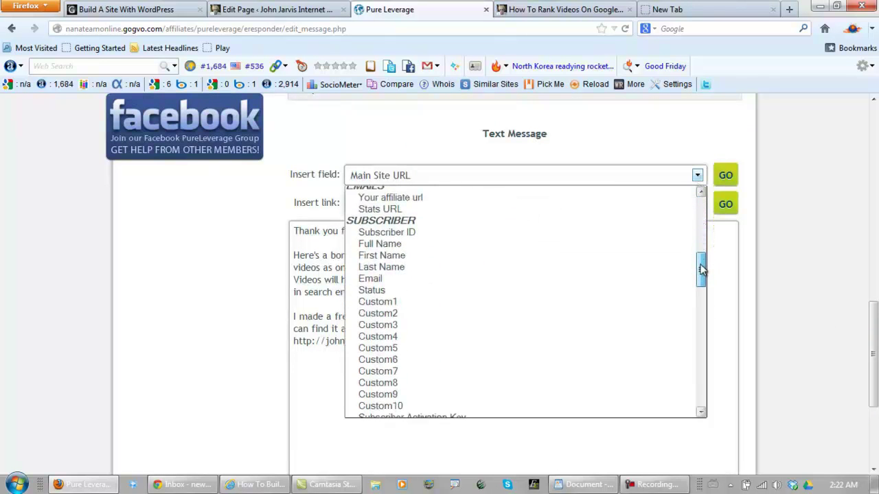
{"action": "left_click", "coordinate": [418, 256]}
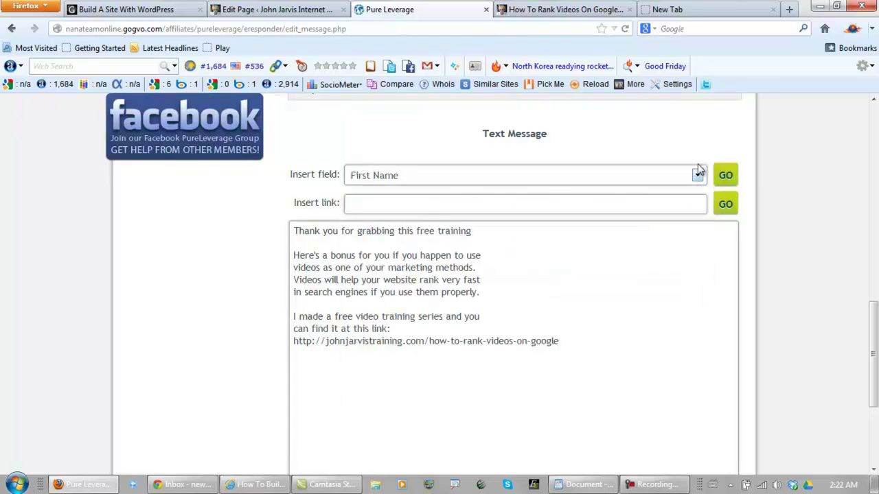
{"action": "left_click", "coordinate": [725, 178]}
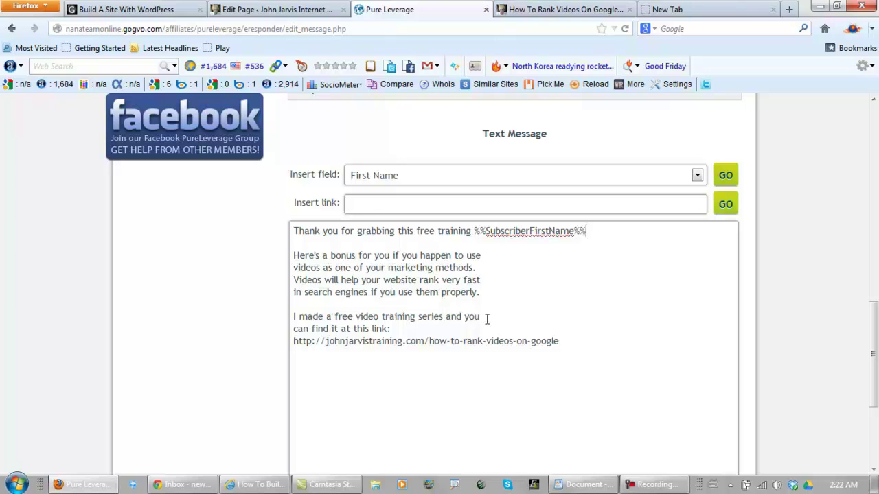
Copy the entire text message and paste it into the HTML message body
{"action": "left_click_drag", "start_coordinate": [560, 345], "coordinate": [282, 222]}
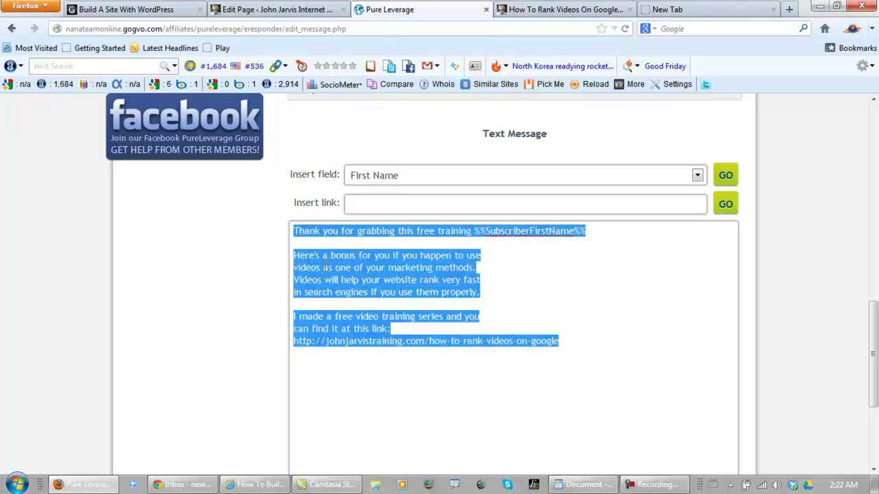
{"action": "right_click", "coordinate": [326, 268]}
{"action": "left_click", "coordinate": [357, 309]}
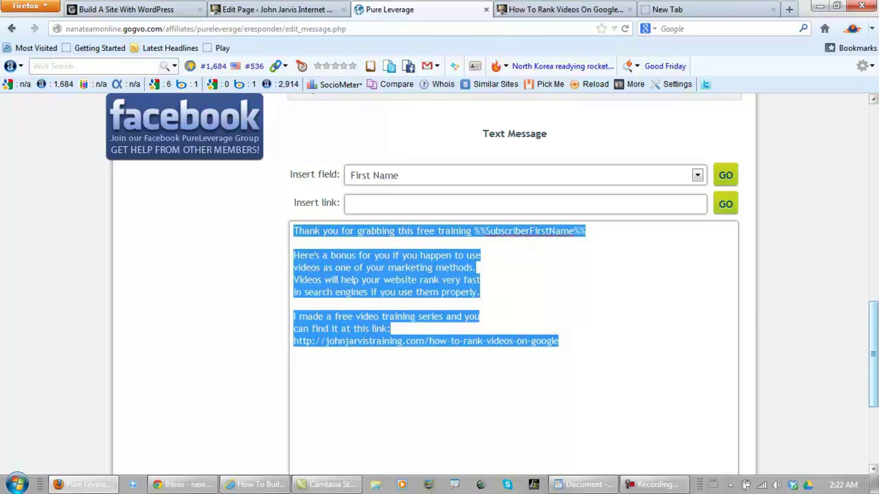
{"action": "left_click_drag", "start_coordinate": [876, 345], "coordinate": [798, 249]}
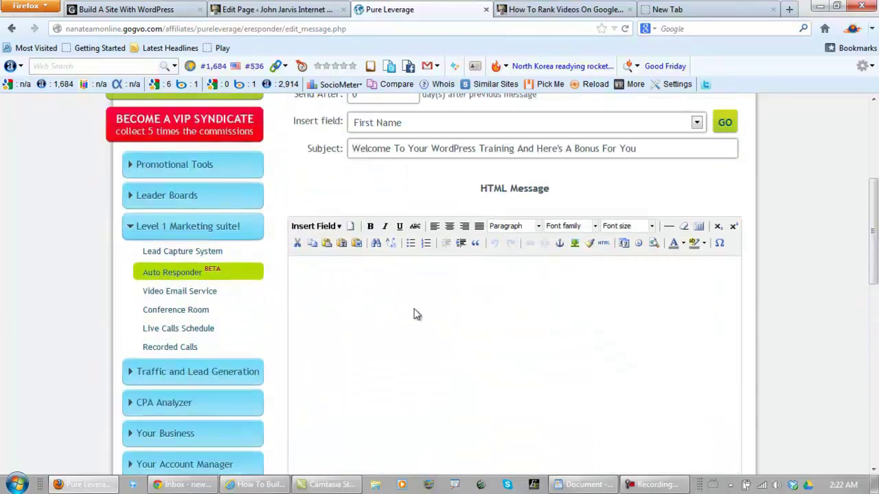
{"action": "key", "text": "ctrl+v"}
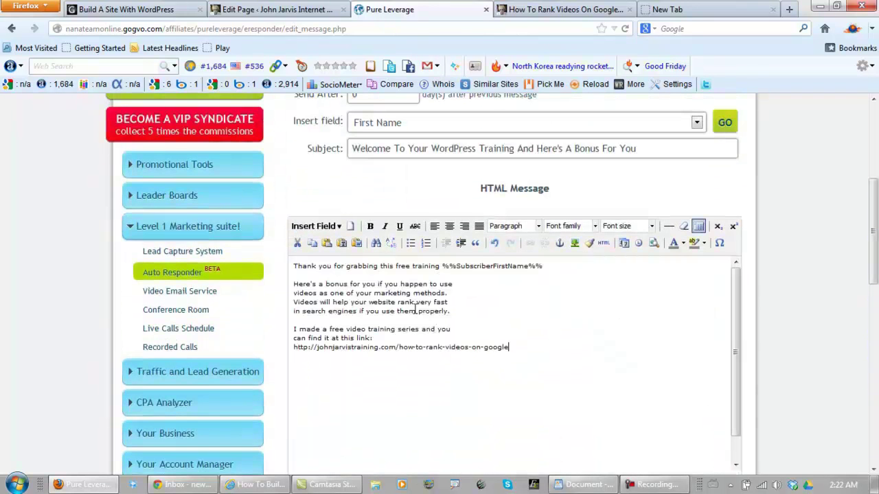
Format all of the HTML message's text in Arial at size 4 (14pt)
{"action": "left_click_drag", "start_coordinate": [519, 354], "coordinate": [292, 265]}
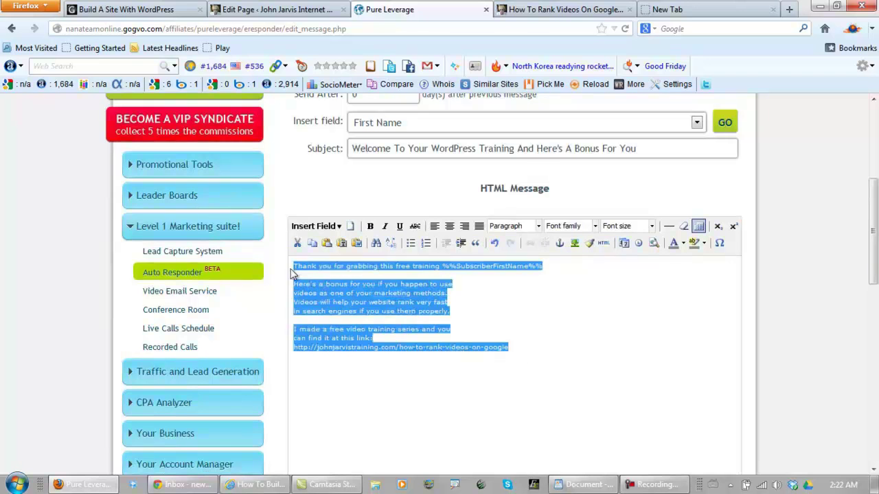
{"action": "left_click", "coordinate": [595, 226]}
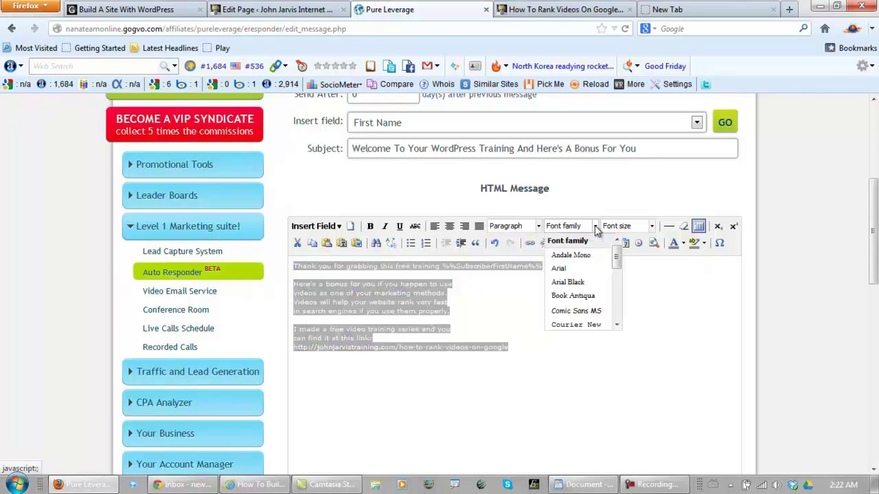
{"action": "left_click", "coordinate": [576, 270]}
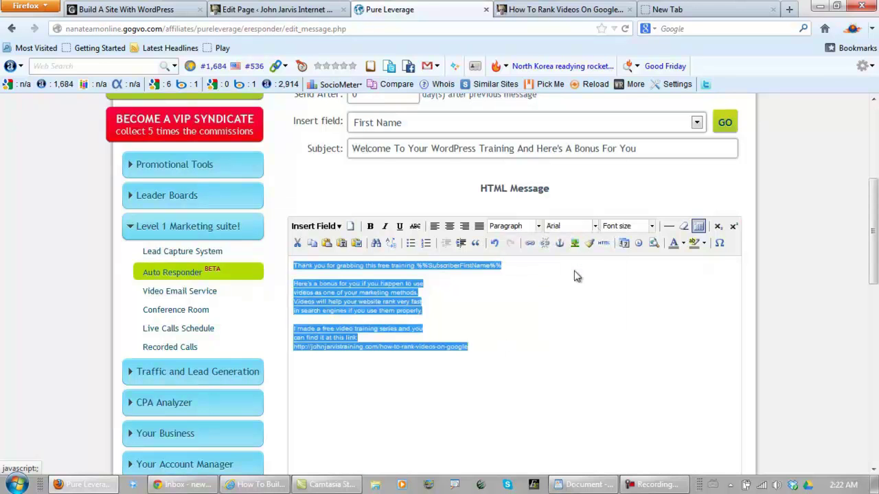
{"action": "left_click", "coordinate": [651, 226]}
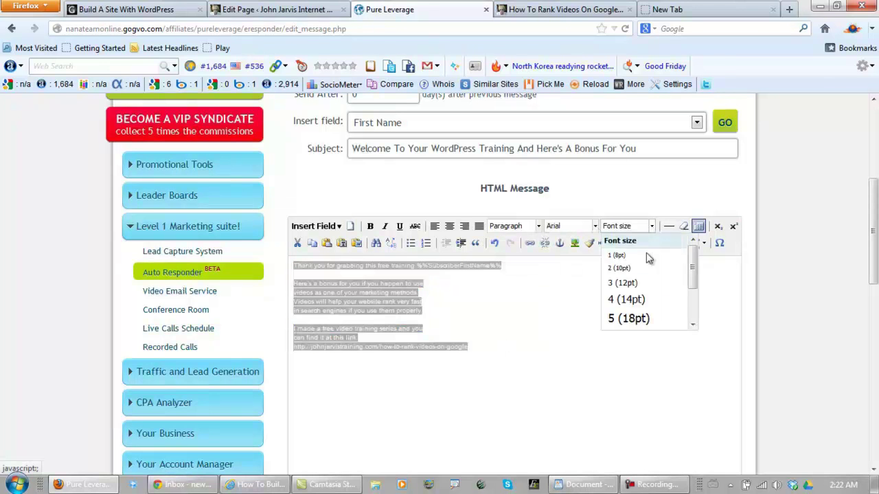
{"action": "left_click", "coordinate": [633, 302]}
{"action": "left_click", "coordinate": [583, 336]}
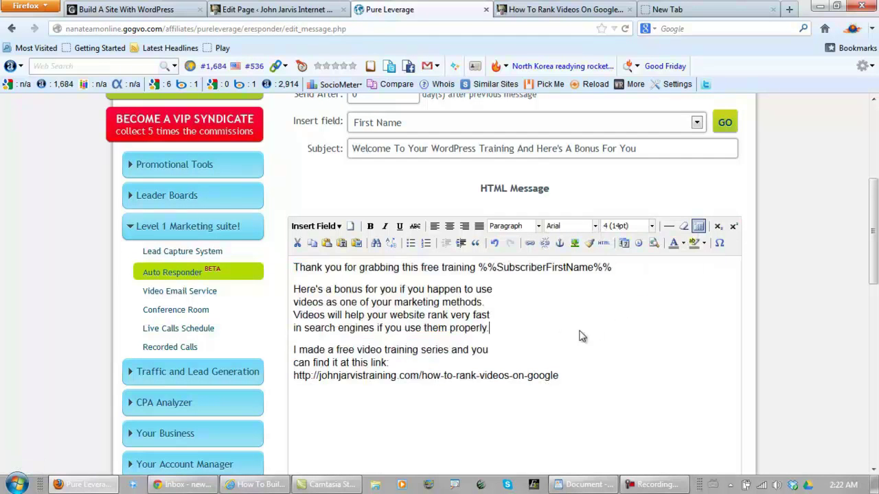
Append the subscriber First Name field to the subject and save the follow-up message
{"action": "left_click_drag", "start_coordinate": [875, 233], "coordinate": [877, 208]}
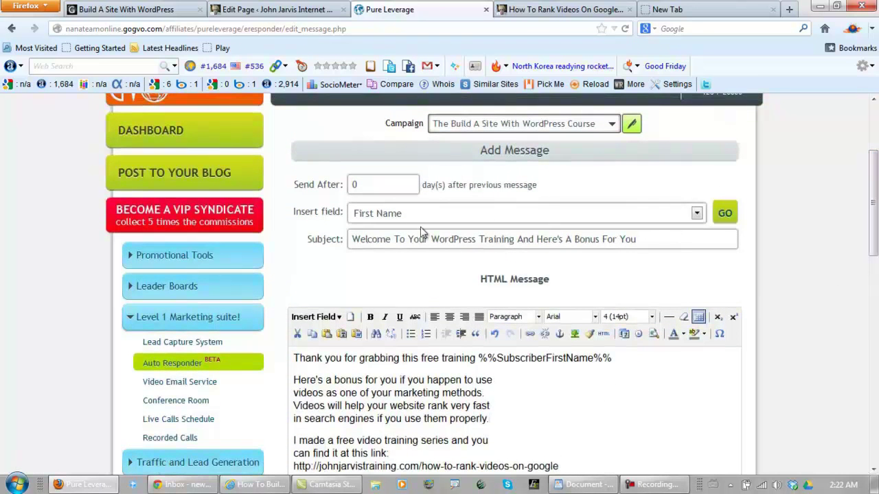
{"action": "left_click", "coordinate": [648, 235]}
{"action": "left_click", "coordinate": [725, 214]}
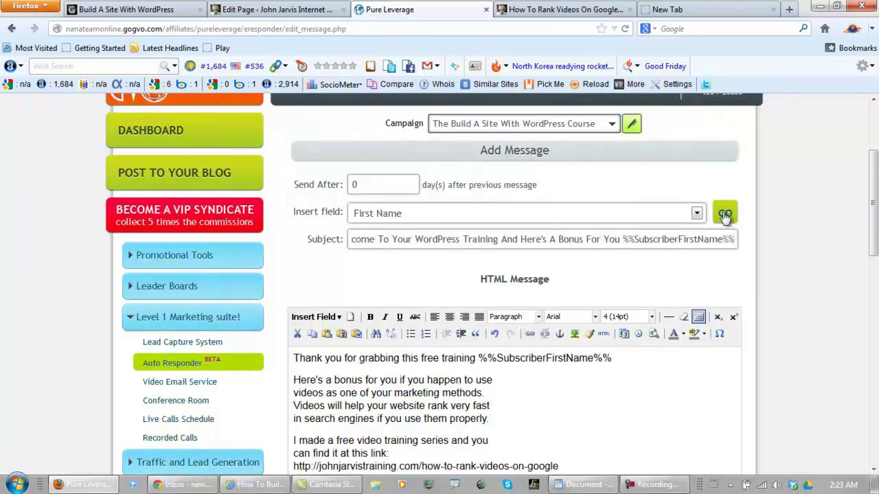
{"action": "left_click_drag", "start_coordinate": [875, 243], "coordinate": [876, 439]}
{"action": "left_click", "coordinate": [514, 401]}
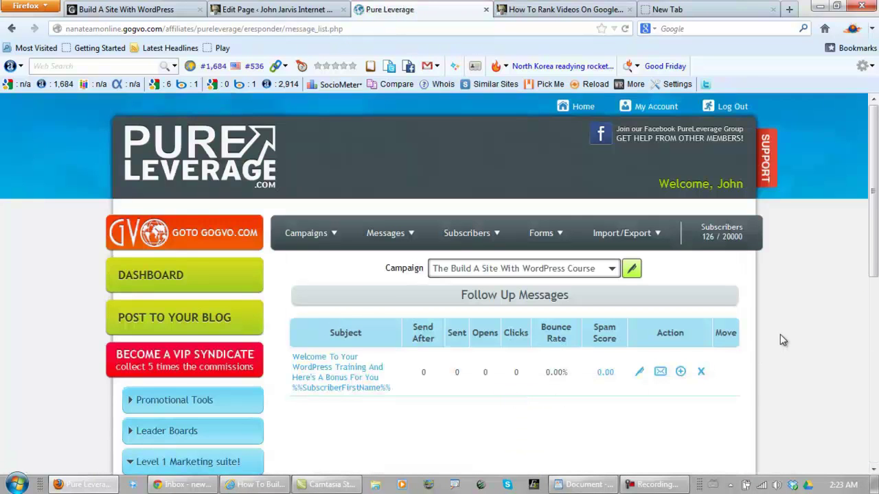
{"action": "scroll", "coordinate": [874, 197], "scroll_direction": "down", "scroll_amount": 2}
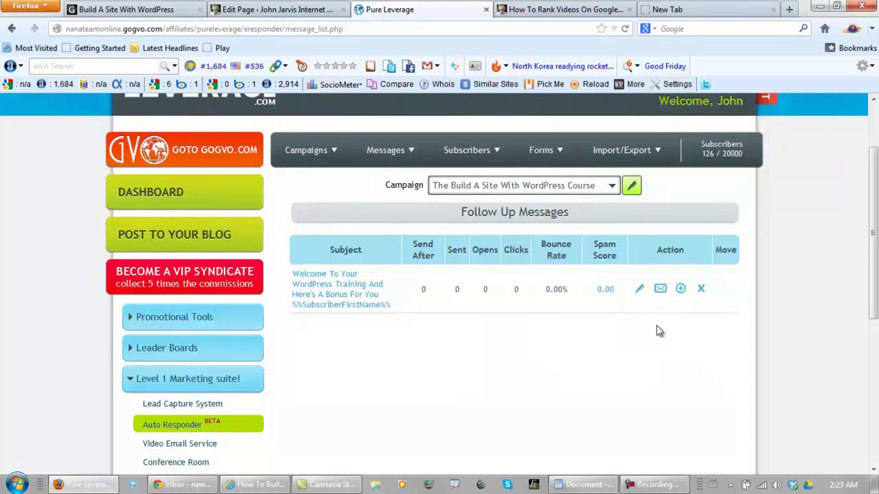
Send a test of the welcome follow-up message and open the received e-mail from the spam folder in Gmail
{"action": "left_click", "coordinate": [660, 289]}
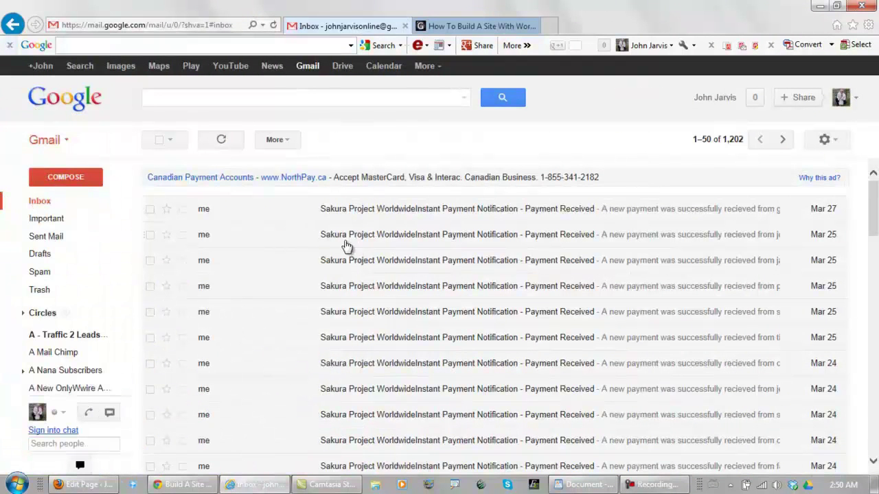
{"action": "left_click", "coordinate": [40, 272]}
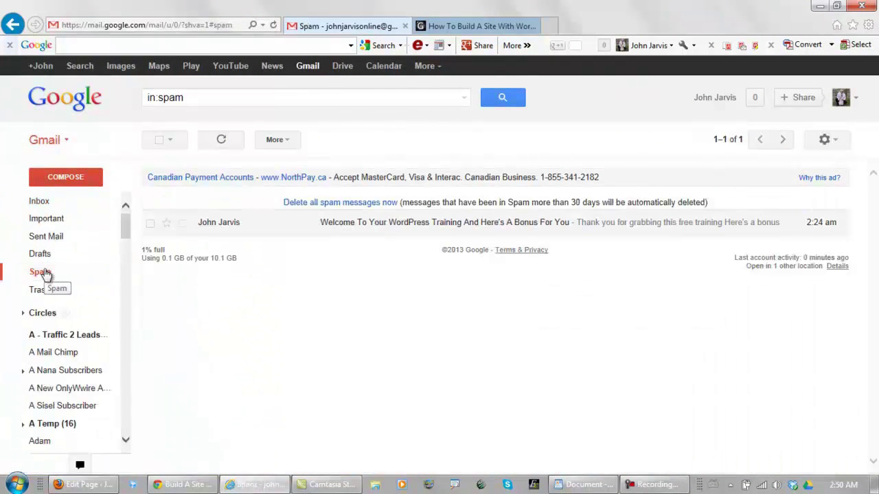
{"action": "left_click", "coordinate": [359, 224]}
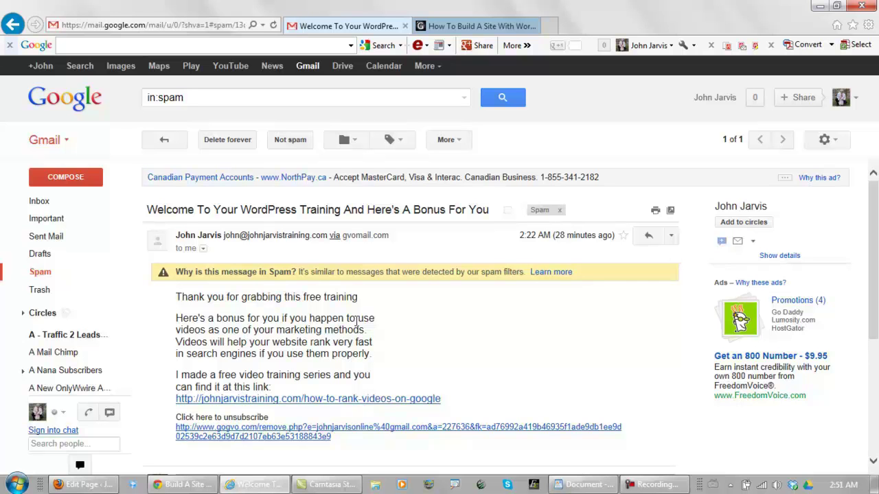
Review the opt-in form's HTML code in WordPad, and look over the WordPress Course home page in Chrome
{"action": "left_click", "coordinate": [575, 486]}
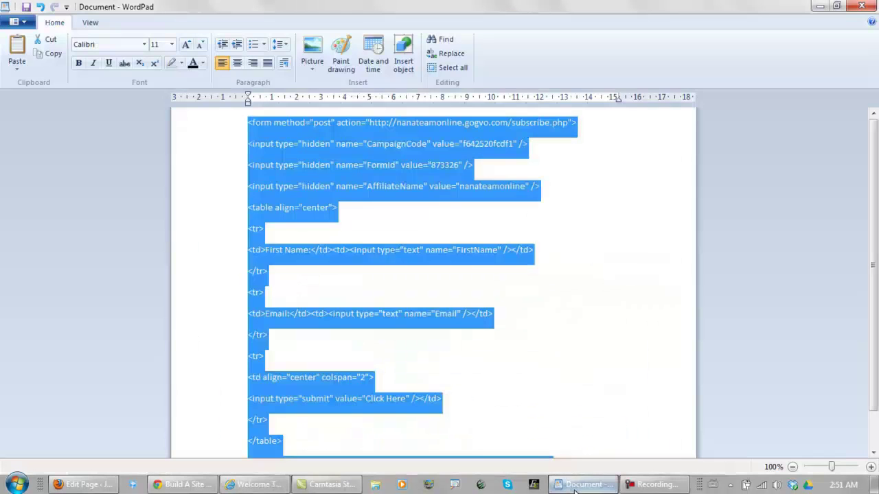
{"action": "left_click", "coordinate": [194, 486]}
{"action": "left_click_drag", "start_coordinate": [868, 218], "coordinate": [868, 334]}
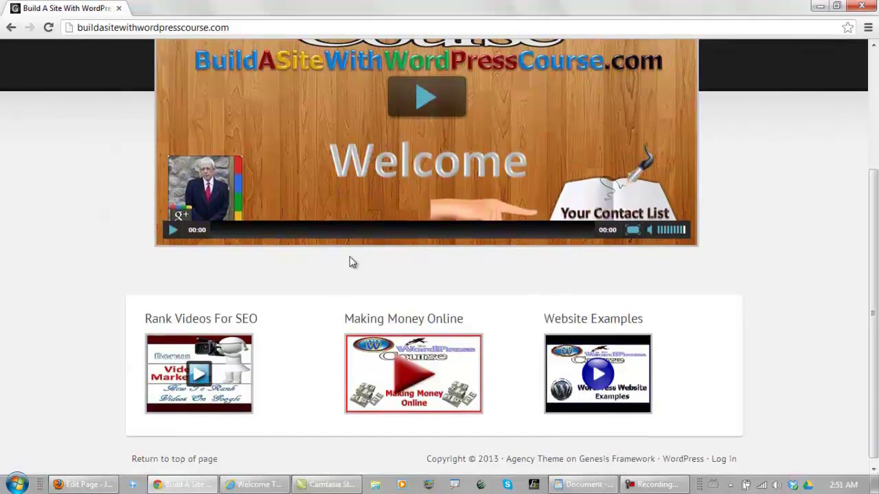
{"action": "scroll", "coordinate": [739, 255], "scroll_direction": "up", "scroll_amount": 3}
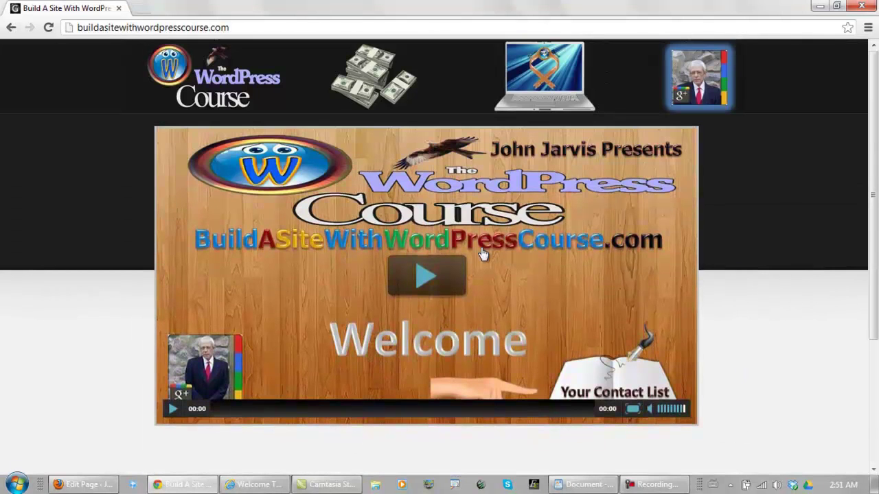
Switch to Firefox and examine the opt-in forms in the Test Page's content and sidebar
{"action": "left_click", "coordinate": [88, 483]}
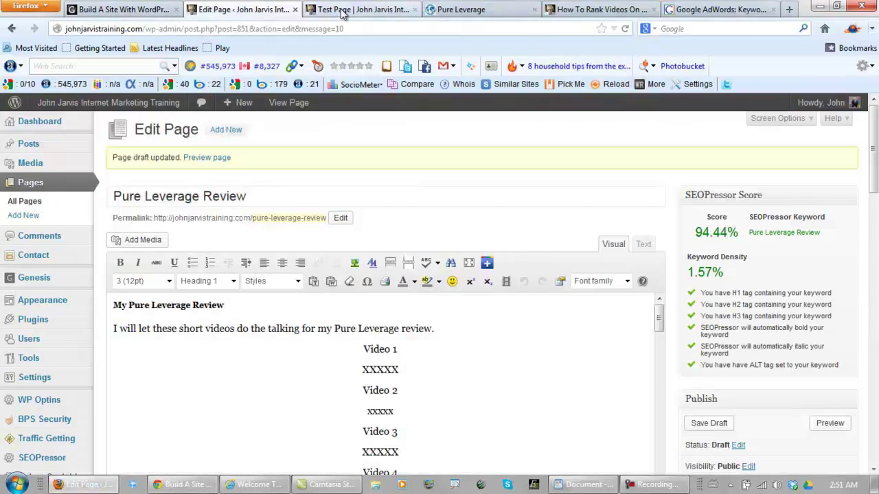
{"action": "left_click", "coordinate": [343, 9]}
{"action": "left_click_drag", "start_coordinate": [874, 154], "coordinate": [874, 210]}
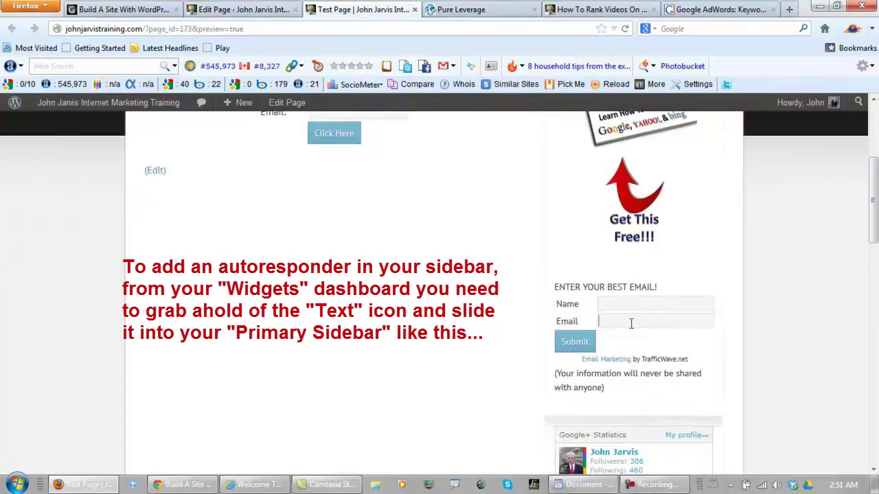
{"action": "left_click_drag", "start_coordinate": [875, 233], "coordinate": [874, 180]}
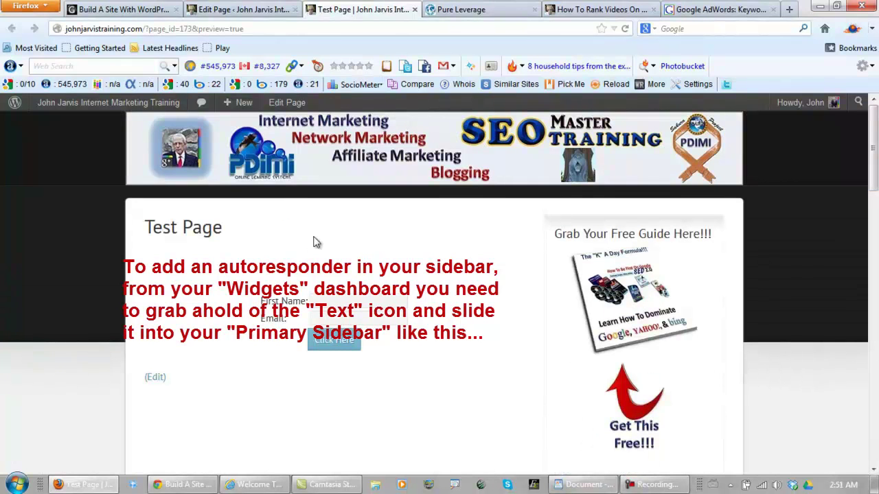
Preview the Pure Leverage Review draft page and read through it to the closing paragraphs
{"action": "left_click", "coordinate": [240, 9]}
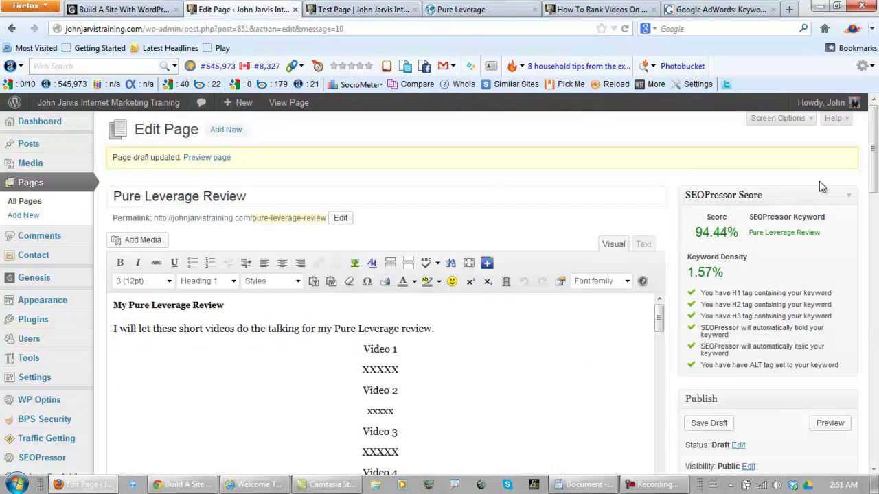
{"action": "scroll", "coordinate": [838, 309], "scroll_direction": "down", "scroll_amount": 4}
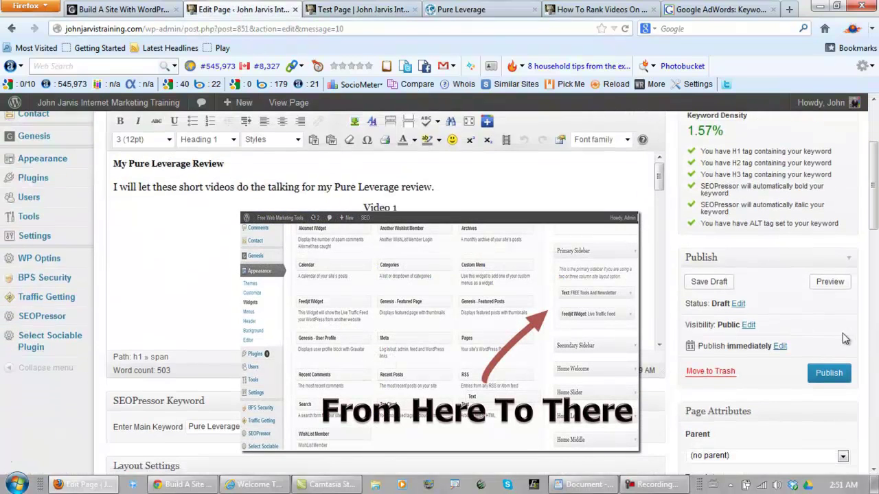
{"action": "left_click", "coordinate": [826, 282]}
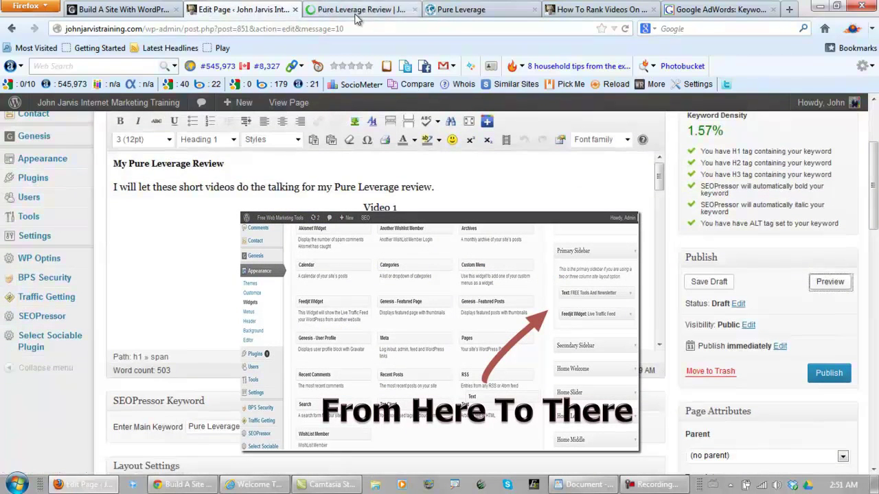
{"action": "scroll", "coordinate": [400, 260], "scroll_direction": "down", "scroll_amount": 2}
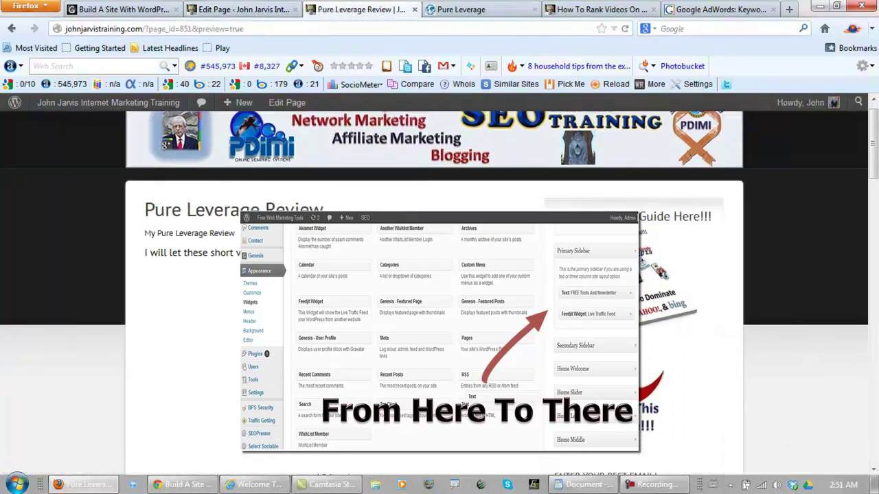
{"action": "scroll", "coordinate": [400, 259], "scroll_direction": "down", "scroll_amount": 12}
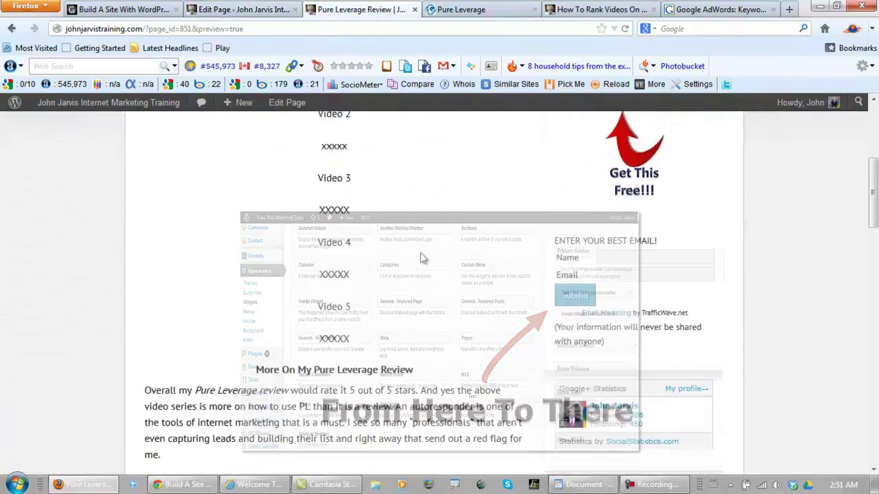
{"action": "scroll", "coordinate": [426, 237], "scroll_direction": "down", "scroll_amount": 6}
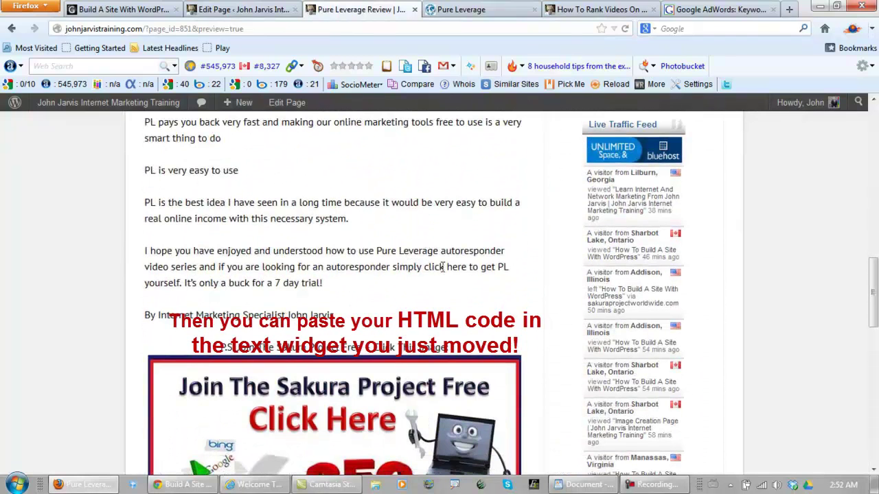
Examine the review's author byline and 7 day trial sentence, and return to the beginning of the previewed page
{"action": "left_click_drag", "start_coordinate": [344, 316], "coordinate": [159, 316]}
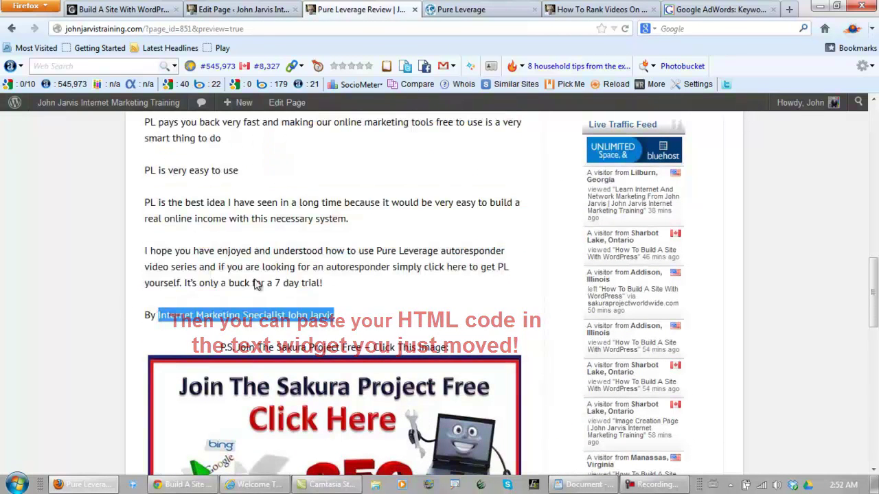
{"action": "left_click", "coordinate": [355, 298]}
{"action": "left_click_drag", "start_coordinate": [265, 283], "coordinate": [147, 284]}
{"action": "left_click", "coordinate": [324, 303]}
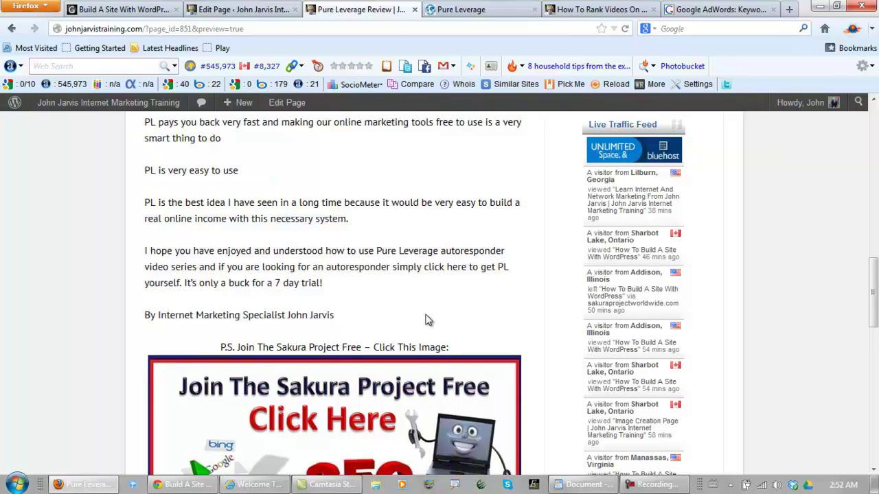
{"action": "scroll", "coordinate": [432, 291], "scroll_direction": "up", "scroll_amount": 15}
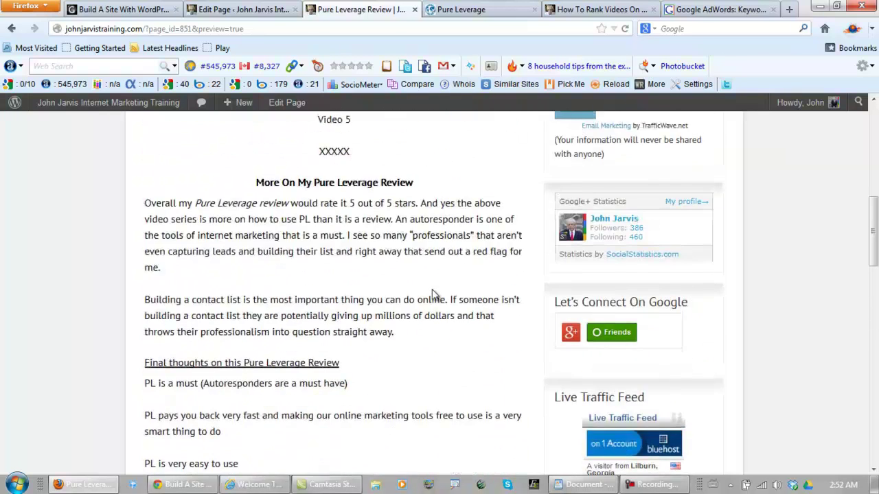
{"action": "scroll", "coordinate": [432, 294], "scroll_direction": "up", "scroll_amount": 2}
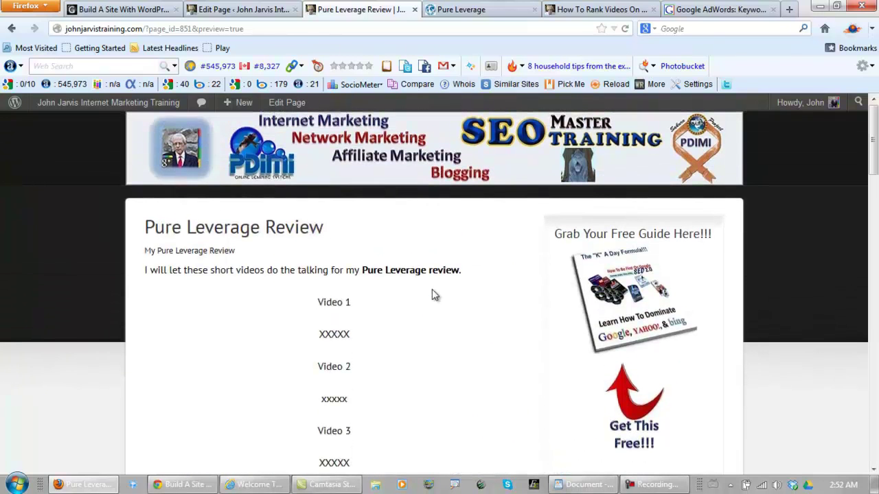